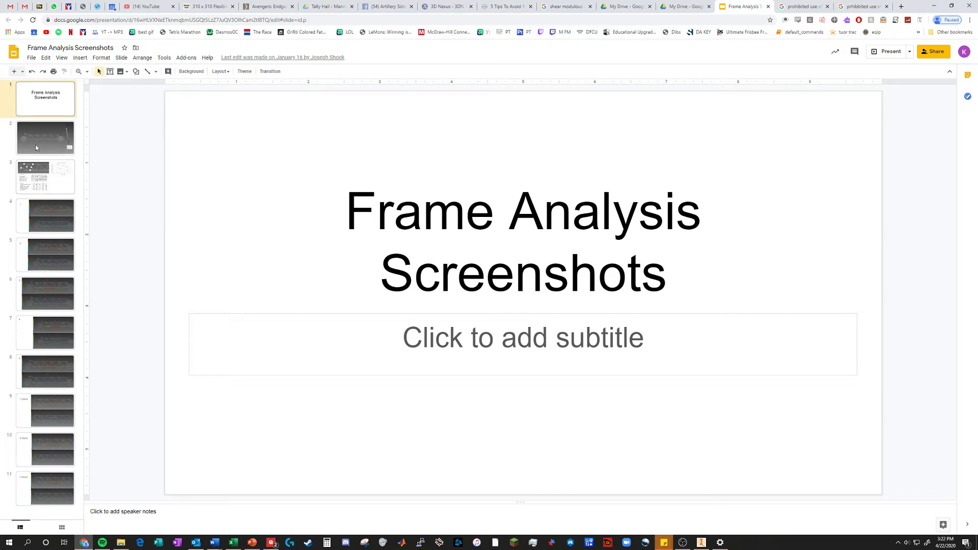
Step through slide 2's frame image and the plots slide, ending on the tube table and chart slide
{"action": "left_click", "coordinate": [35, 148]}
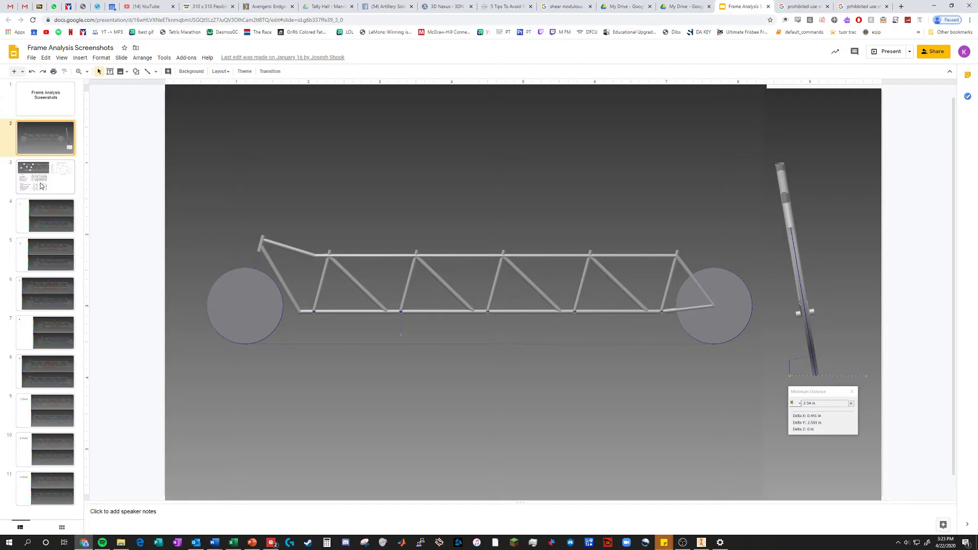
{"action": "left_click", "coordinate": [47, 227]}
{"action": "left_click", "coordinate": [44, 193]}
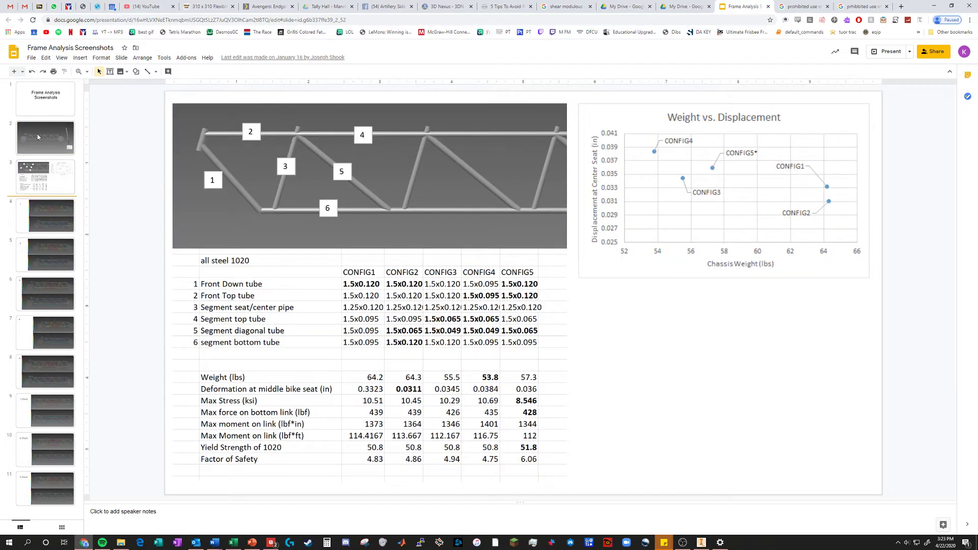
Glance back at the displacement and stress plots, then return to the tube table and chart slide
{"action": "left_click", "coordinate": [38, 216]}
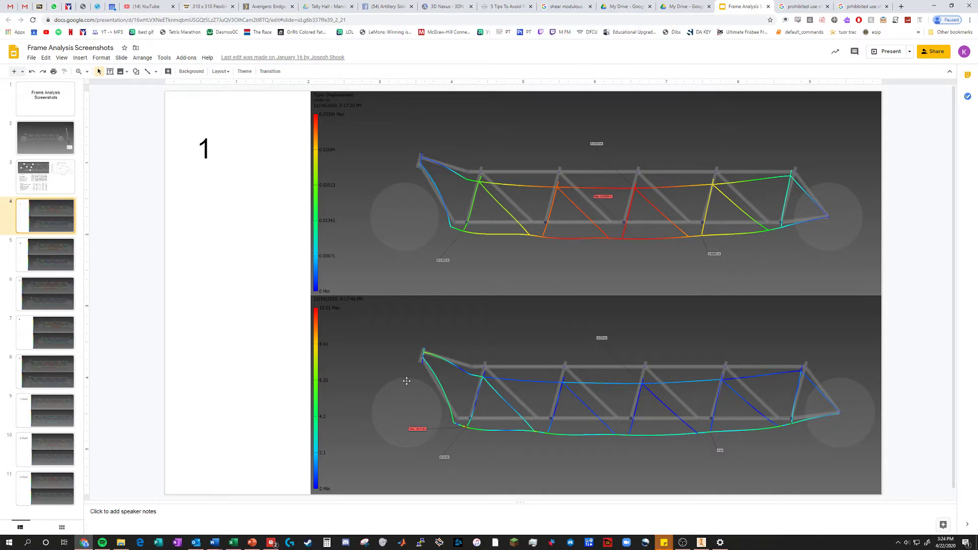
{"action": "left_click", "coordinate": [53, 184]}
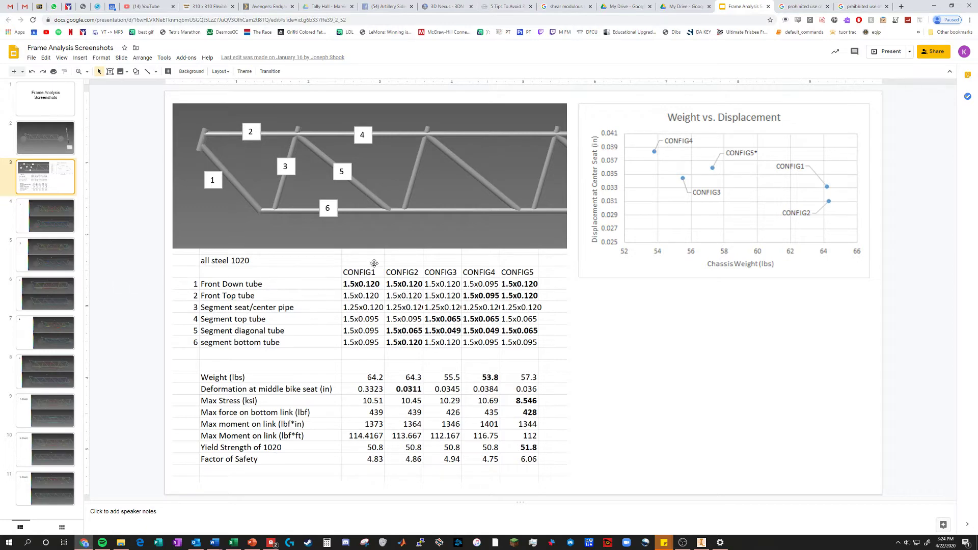
{"action": "left_click", "coordinate": [68, 223]}
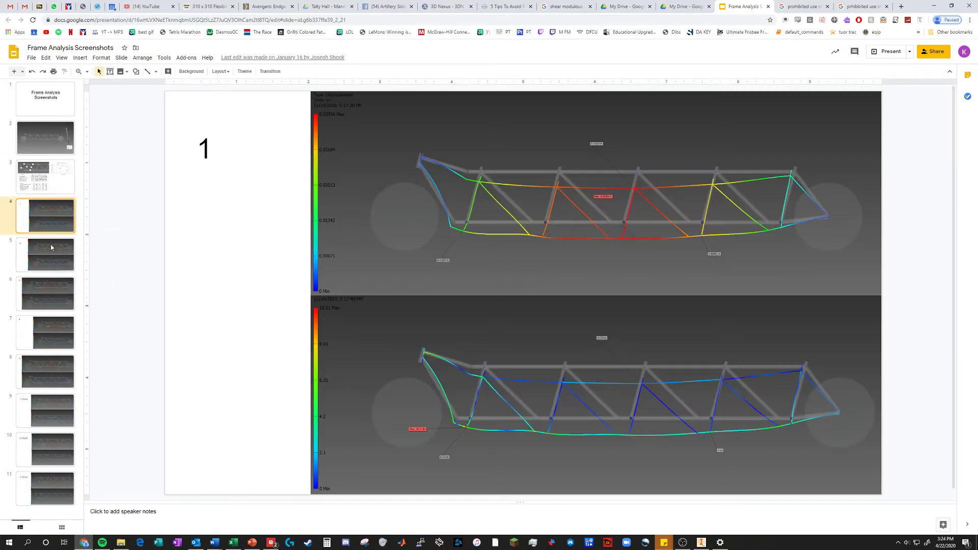
{"action": "left_click", "coordinate": [47, 262]}
{"action": "key", "text": "Down"}
{"action": "key", "text": "Down"}
{"action": "key", "text": "Down"}
{"action": "key", "text": "Down"}
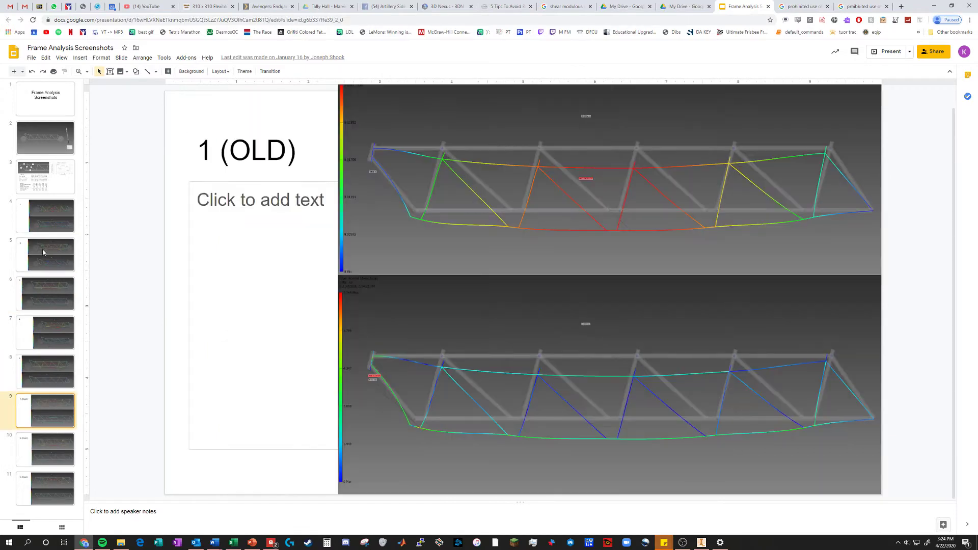
{"action": "left_click", "coordinate": [47, 224]}
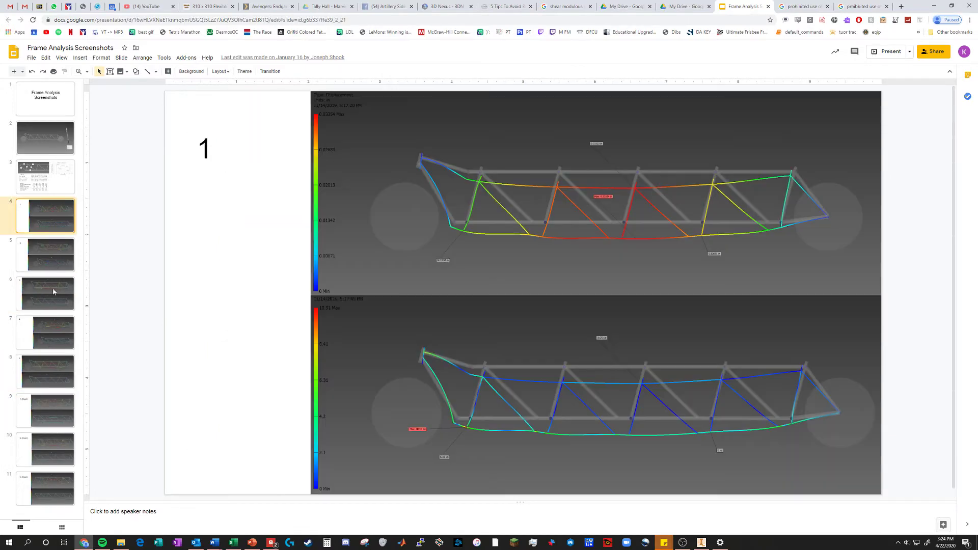
{"action": "left_click", "coordinate": [48, 191]}
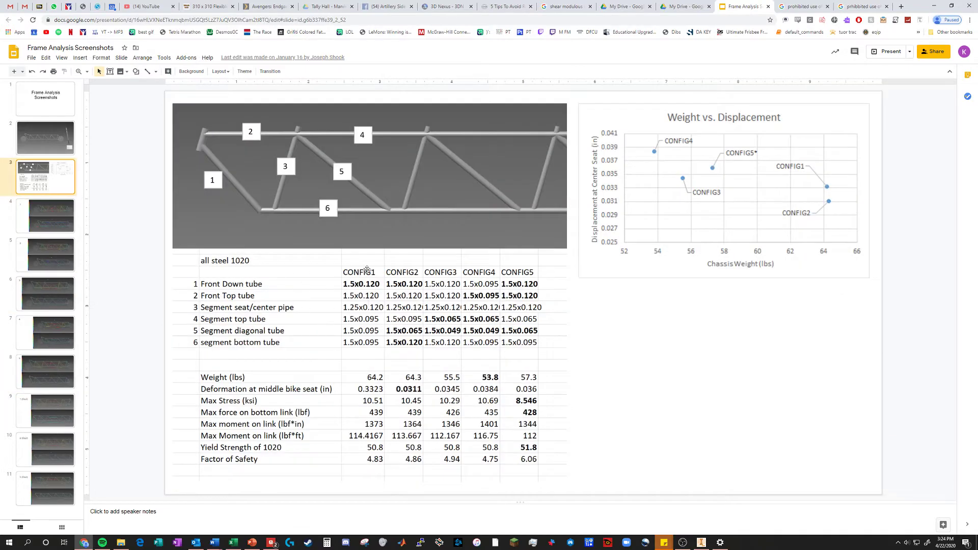
{"action": "left_click", "coordinate": [51, 213]}
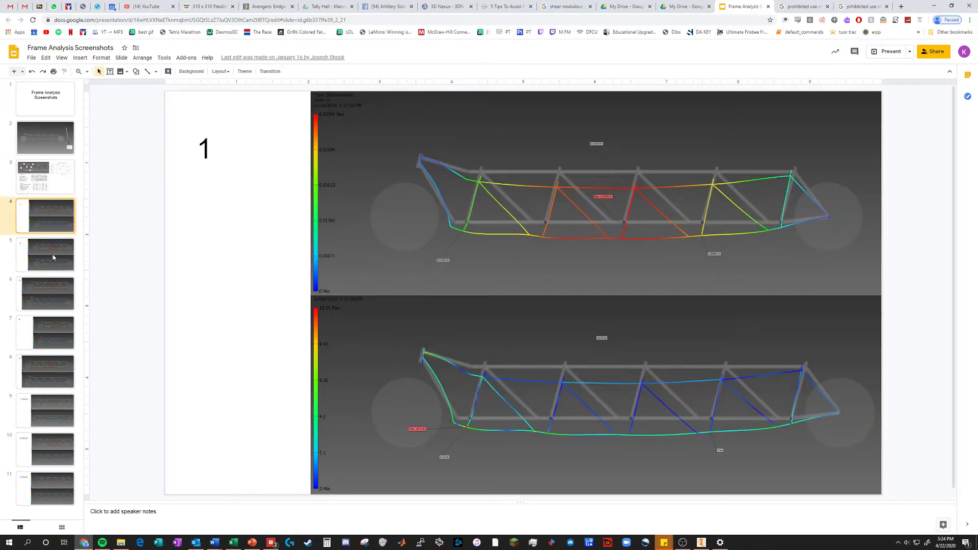
{"action": "left_click", "coordinate": [41, 189]}
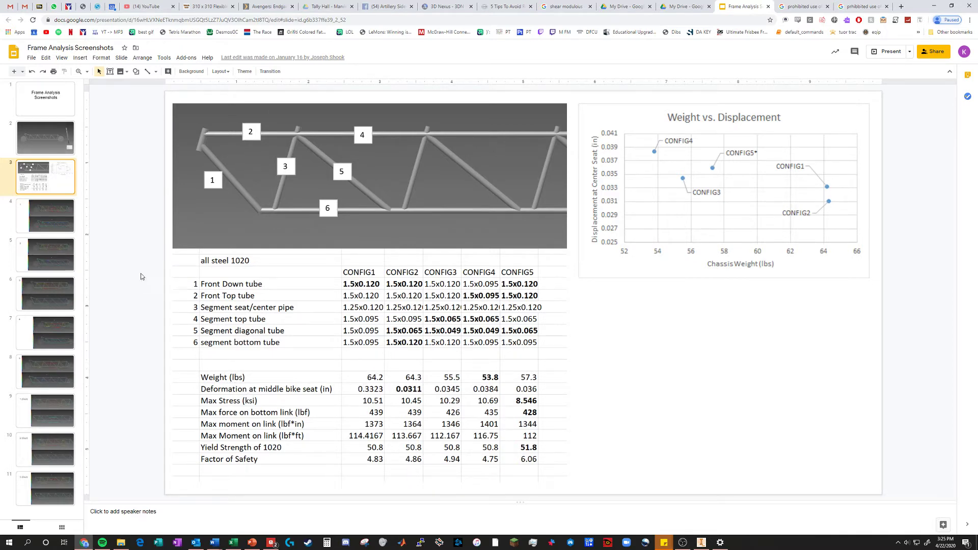
View the slide-1 plots, then return to the CONFIG comparison table and chart slide
{"action": "left_click", "coordinate": [55, 226]}
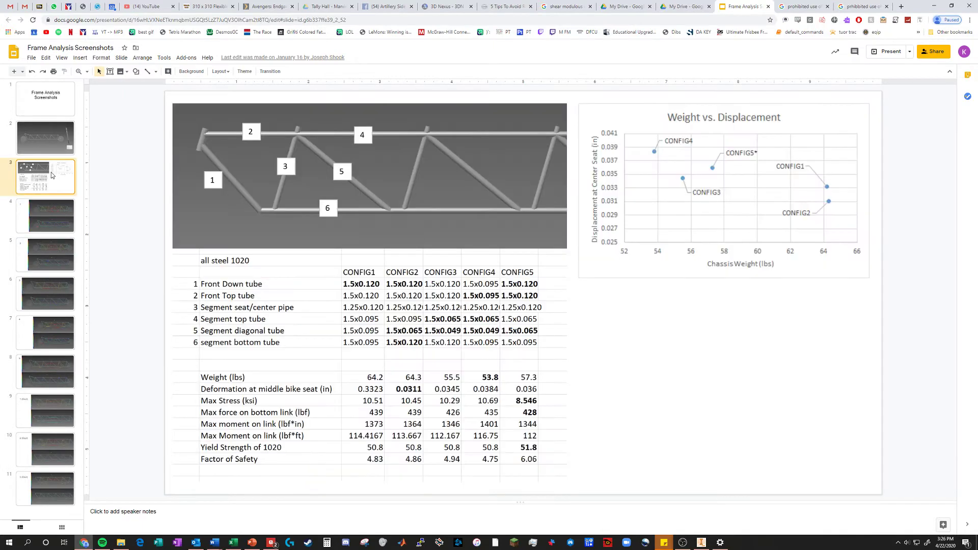
{"action": "left_click", "coordinate": [53, 174]}
Browse the title slide and slide 2's frame image, then return to the table and chart slide
{"action": "left_click", "coordinate": [46, 114]}
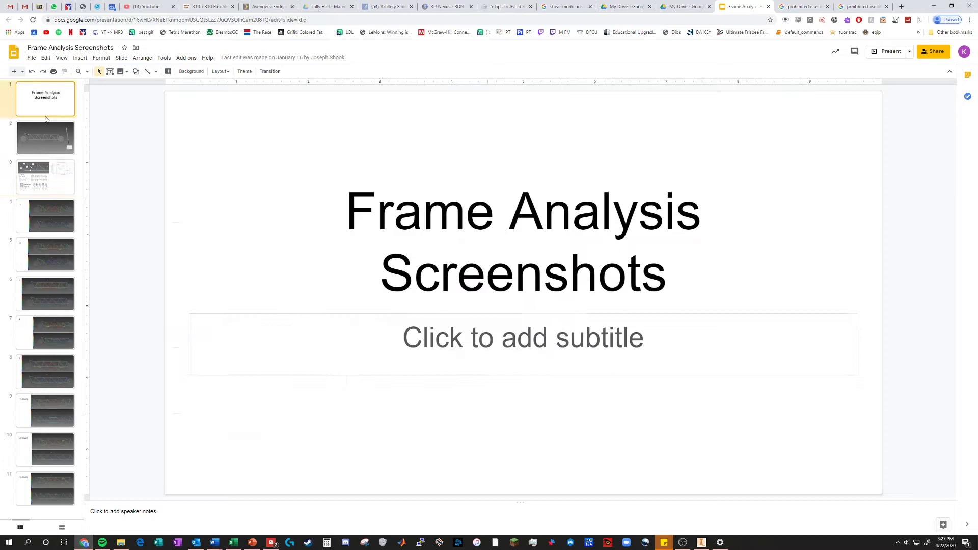
{"action": "left_click", "coordinate": [39, 138]}
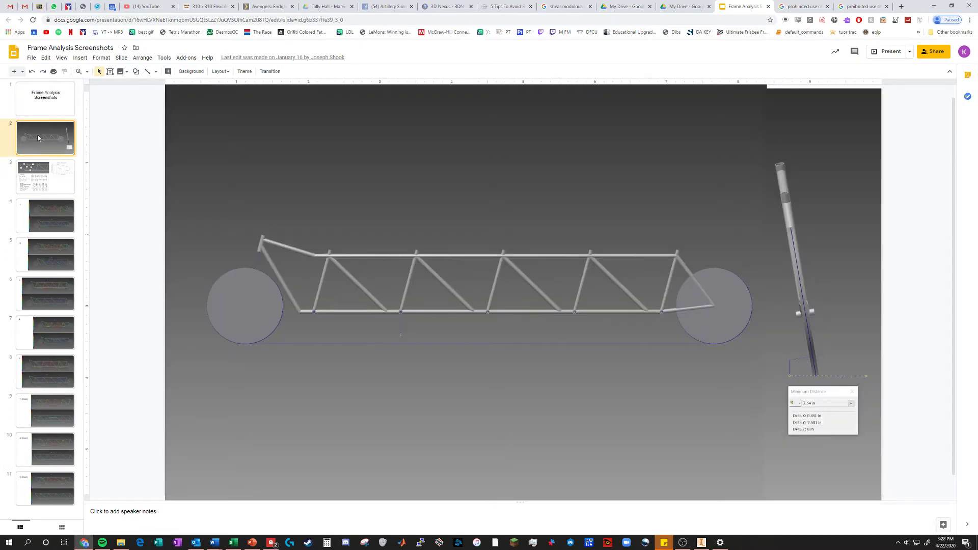
{"action": "left_click", "coordinate": [45, 180]}
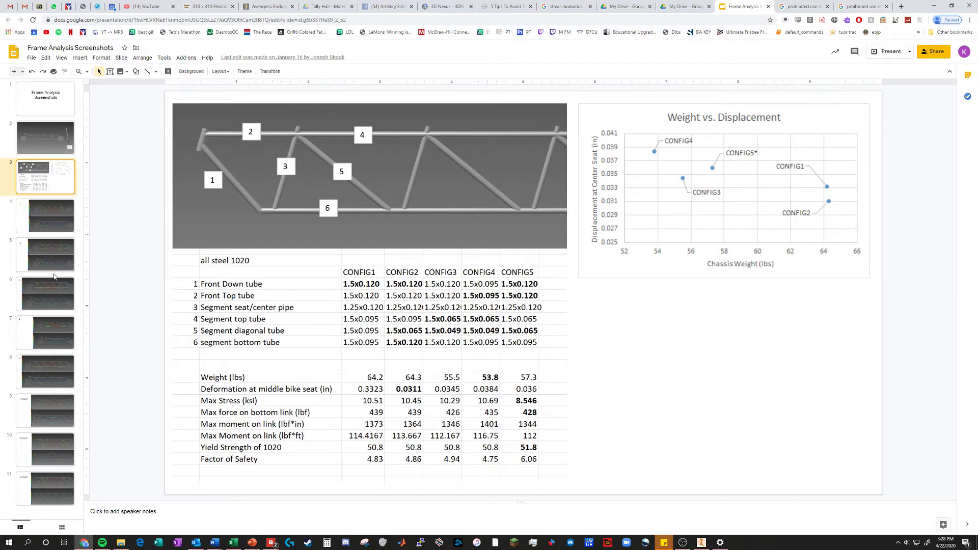
Flip through result slides 1 to 5 and back, ending on the table and chart slide
{"action": "left_click", "coordinate": [39, 209]}
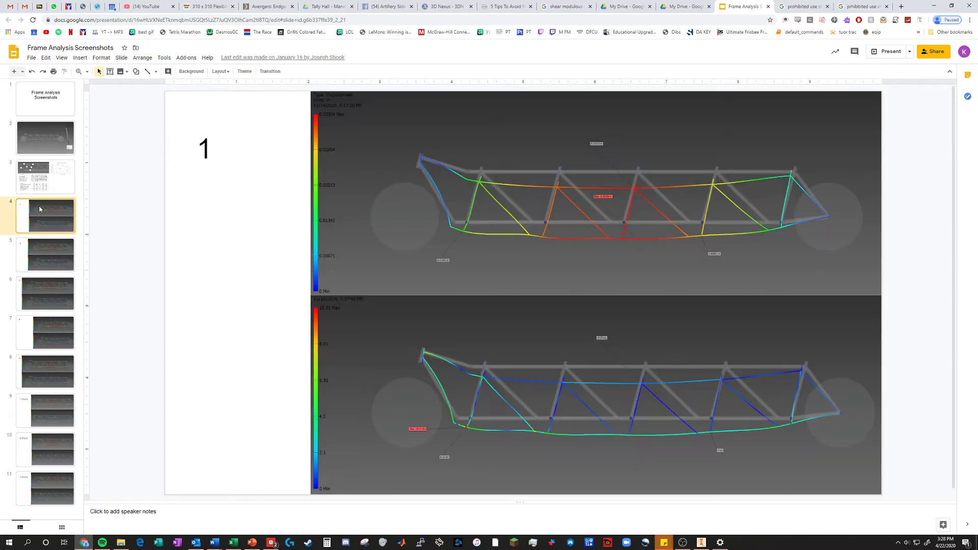
{"action": "left_click", "coordinate": [49, 253]}
{"action": "left_click", "coordinate": [48, 293]}
{"action": "left_click", "coordinate": [45, 335]}
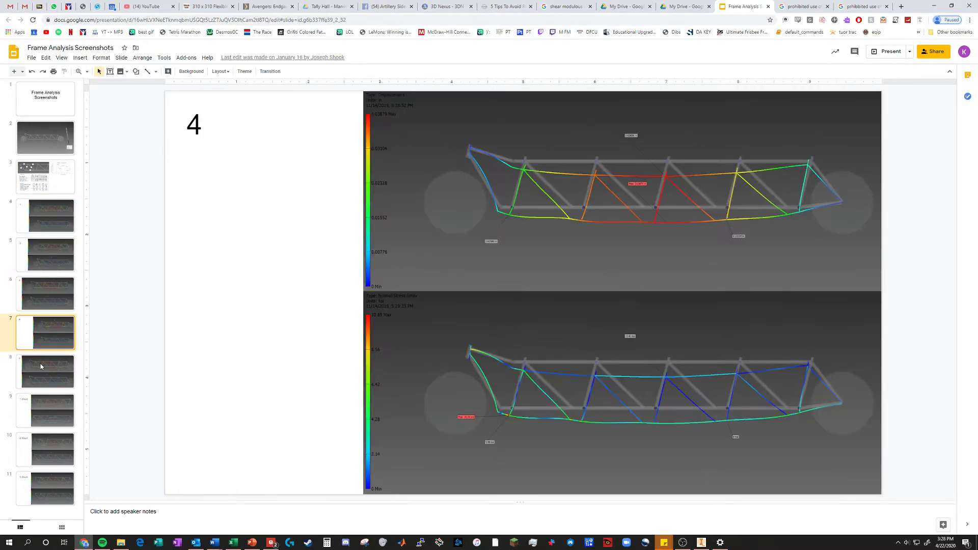
{"action": "left_click", "coordinate": [40, 366]}
{"action": "left_click", "coordinate": [32, 316]}
{"action": "left_click_drag", "start_coordinate": [46, 226], "coordinate": [46, 236]}
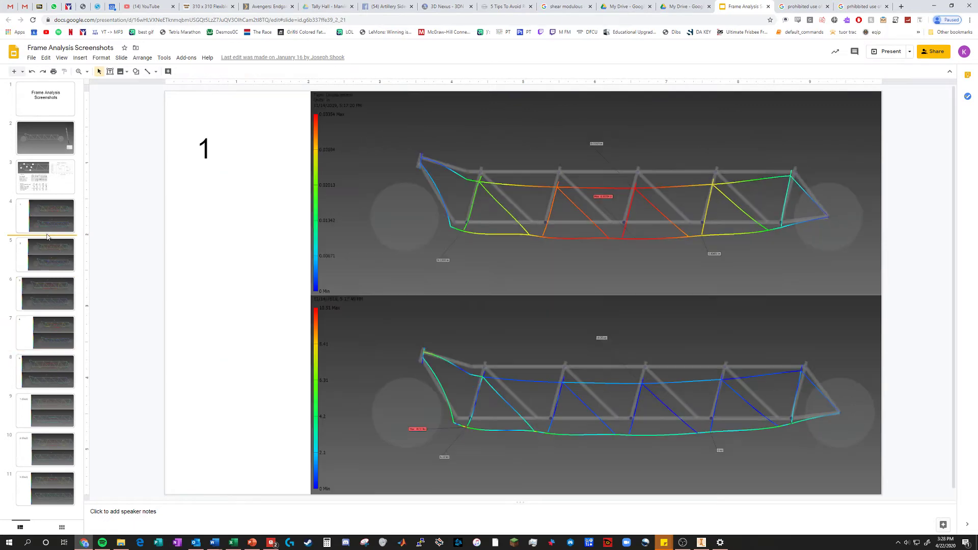
{"action": "left_click", "coordinate": [40, 174]}
{"action": "left_click", "coordinate": [43, 219]}
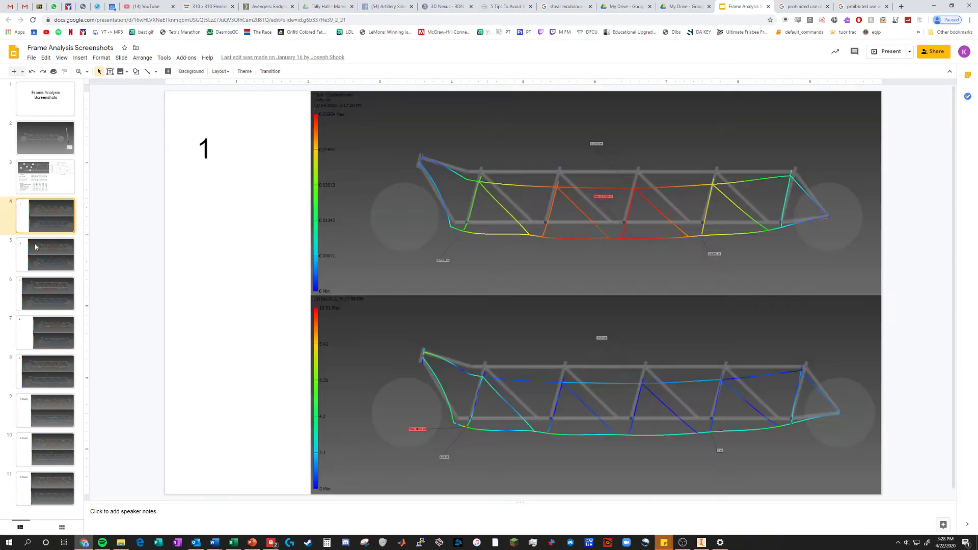
{"action": "left_click", "coordinate": [41, 287]}
{"action": "left_click", "coordinate": [41, 335]}
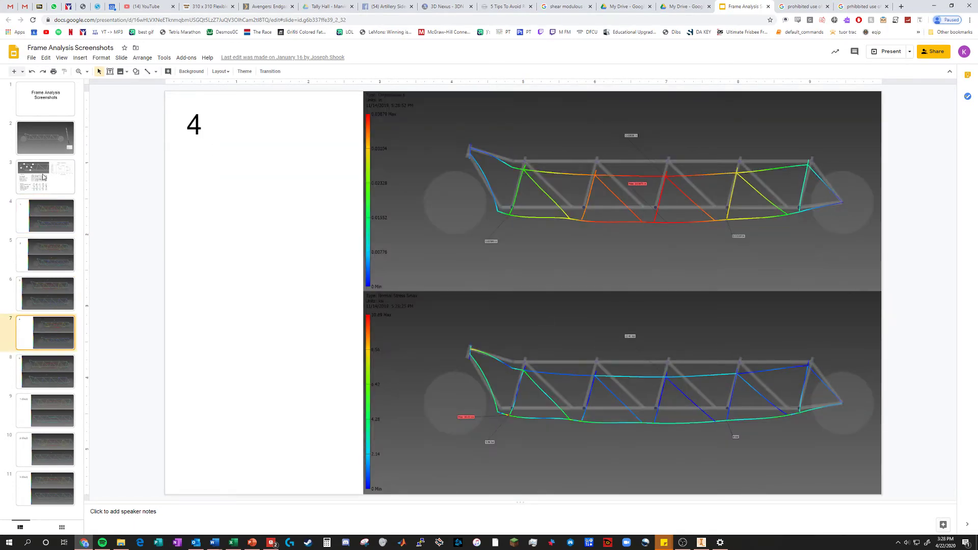
{"action": "left_click", "coordinate": [44, 177]}
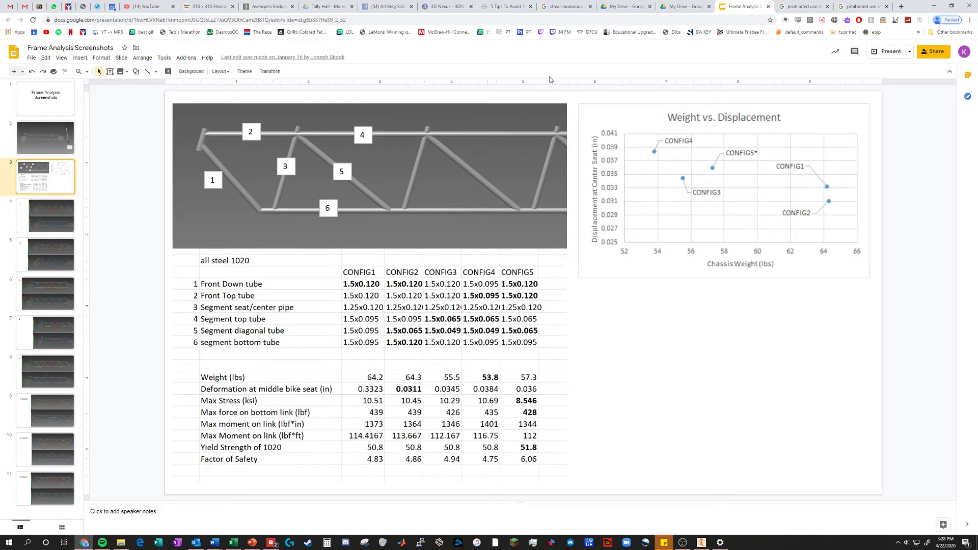
From Chassis, enter Front Frame ANSYS Study and open the Rear Frame Sim study data v2 workbook
{"action": "left_click", "coordinate": [934, 6]}
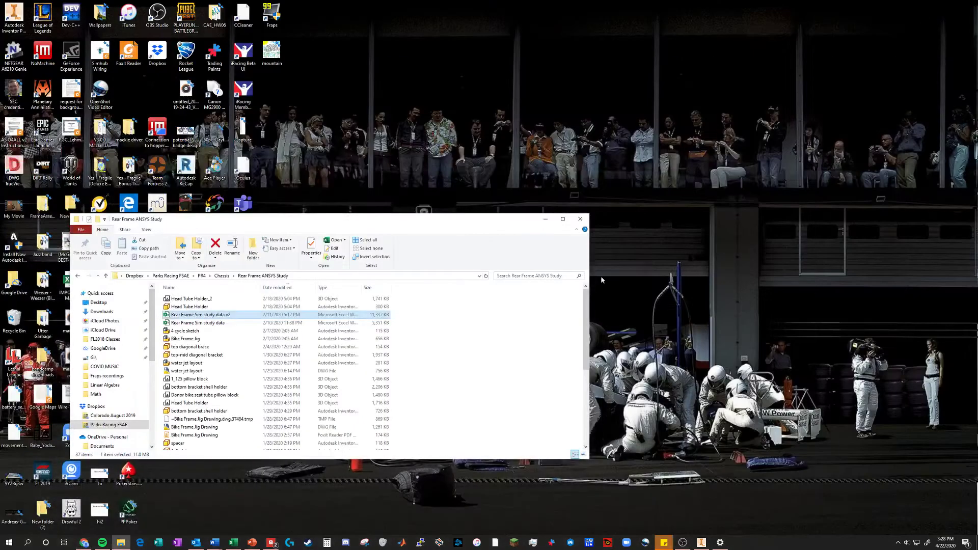
{"action": "left_click", "coordinate": [222, 276]}
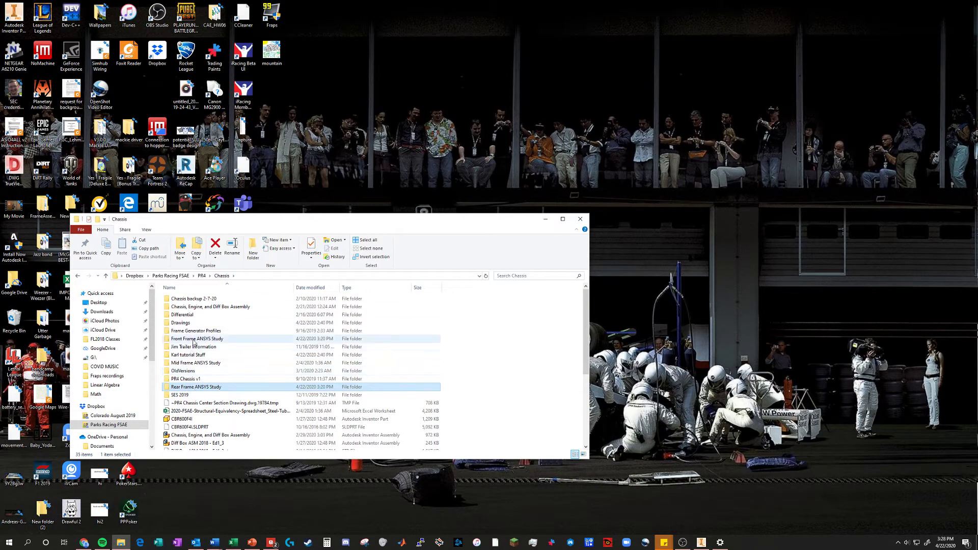
{"action": "double_click", "coordinate": [196, 339]}
{"action": "double_click", "coordinate": [196, 324]}
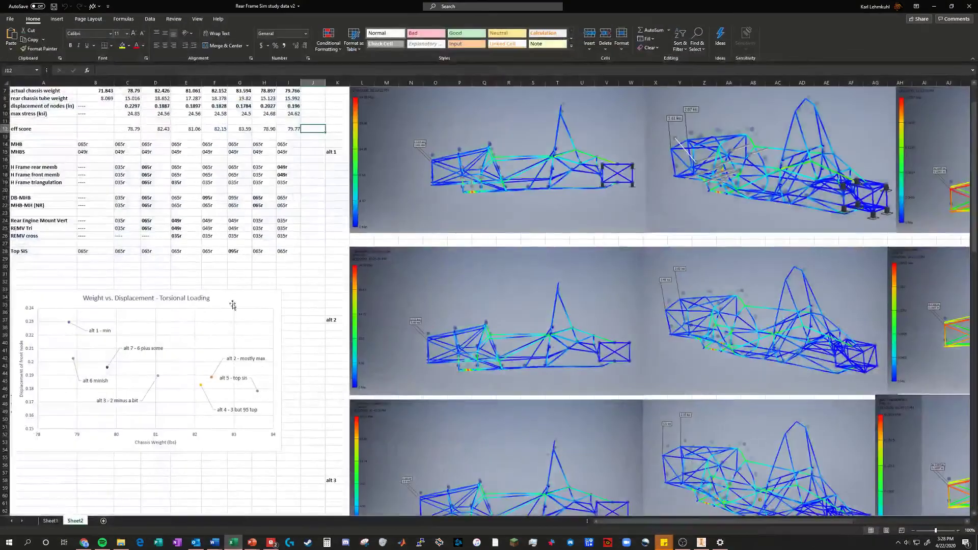
{"action": "scroll", "coordinate": [191, 320], "scroll_direction": "up", "scroll_amount": 2}
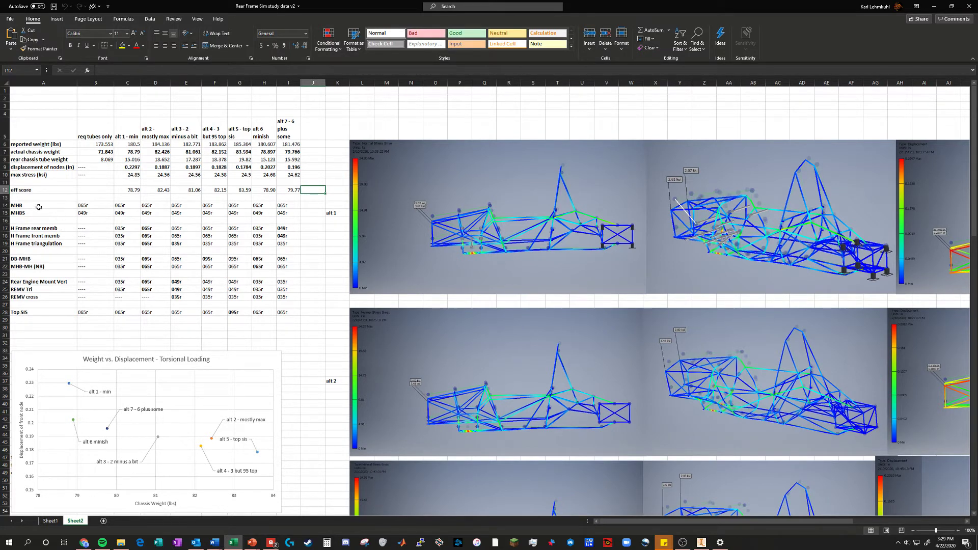
{"action": "left_click_drag", "start_coordinate": [34, 204], "coordinate": [33, 210]}
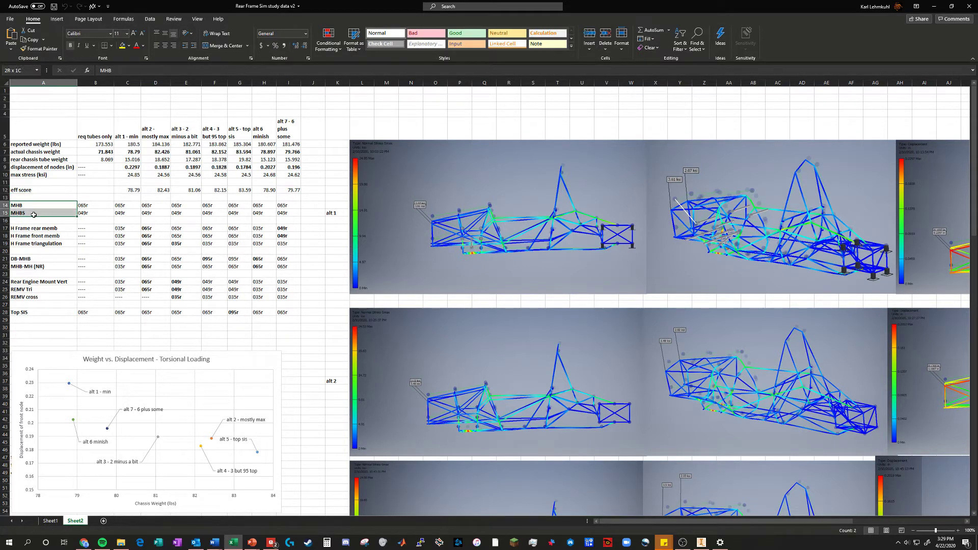
{"action": "left_click_drag", "start_coordinate": [54, 196], "coordinate": [288, 214]}
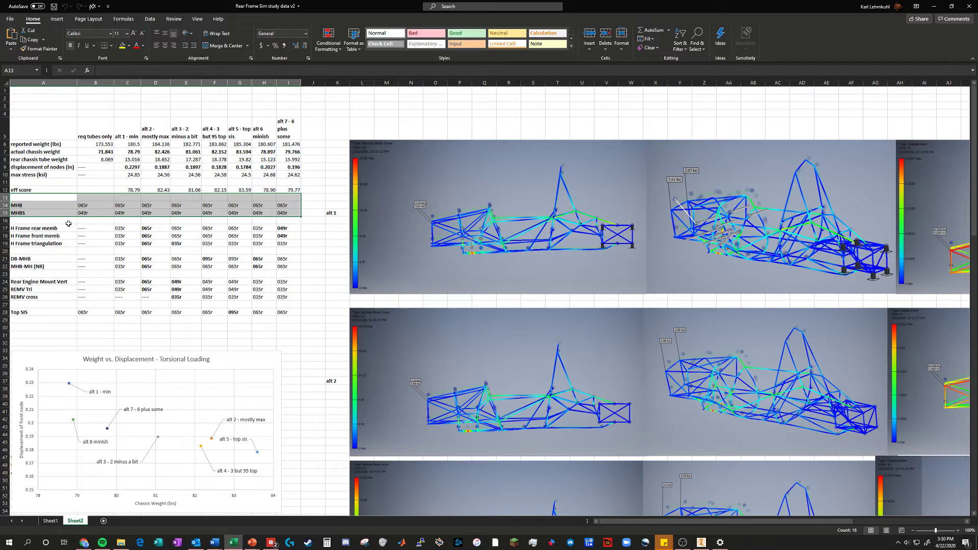
{"action": "left_click_drag", "start_coordinate": [55, 225], "coordinate": [285, 243]}
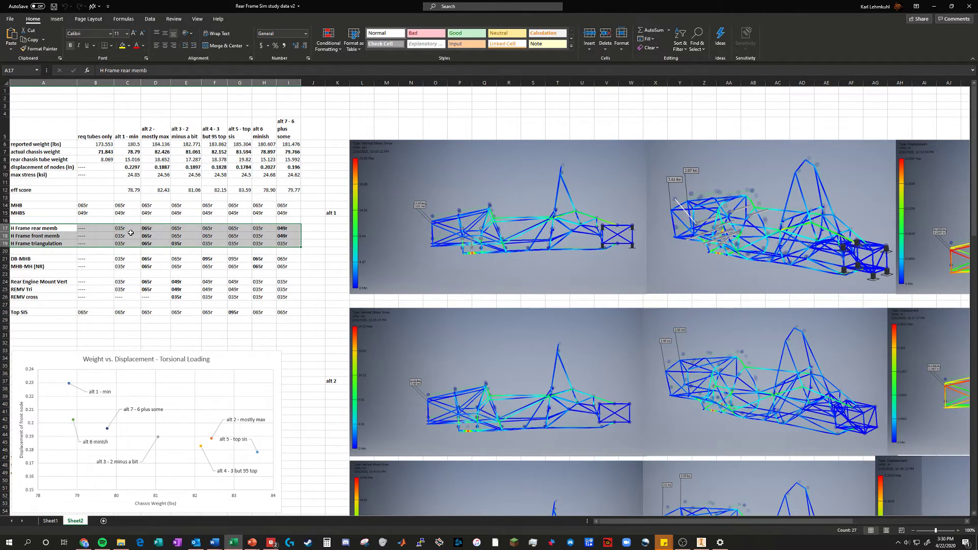
{"action": "left_click", "coordinate": [79, 322]}
{"action": "scroll", "coordinate": [92, 283], "scroll_direction": "down", "scroll_amount": 1}
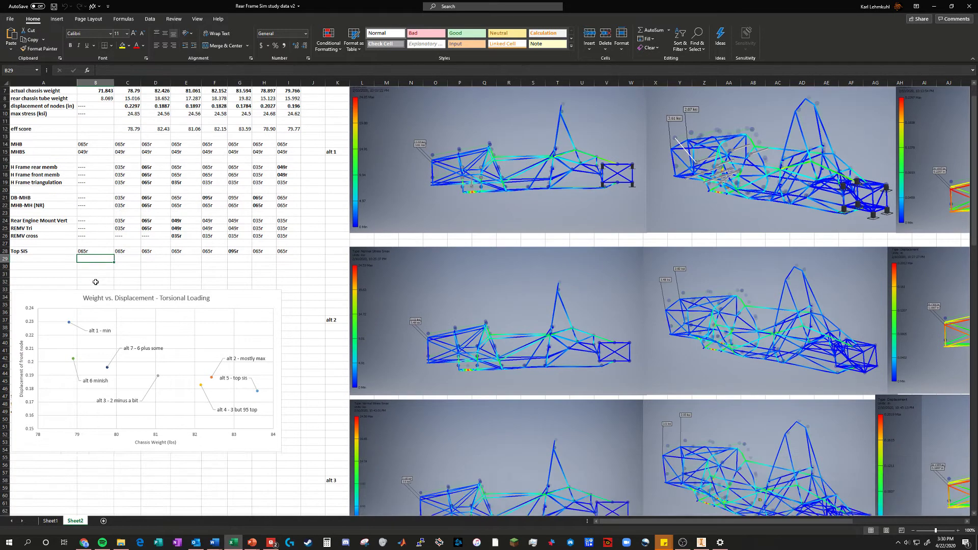
{"action": "scroll", "coordinate": [173, 298], "scroll_direction": "up", "scroll_amount": 1}
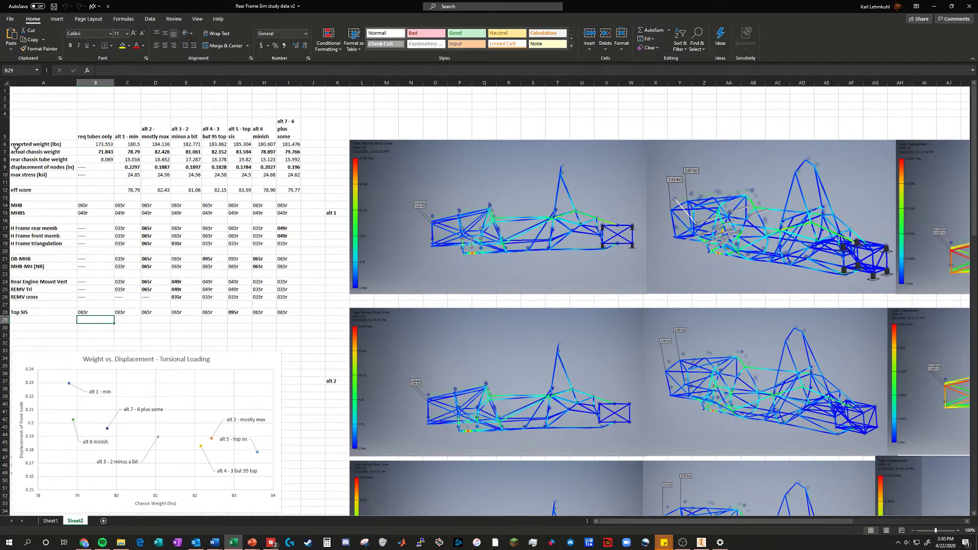
{"action": "left_click_drag", "start_coordinate": [17, 146], "coordinate": [297, 177]}
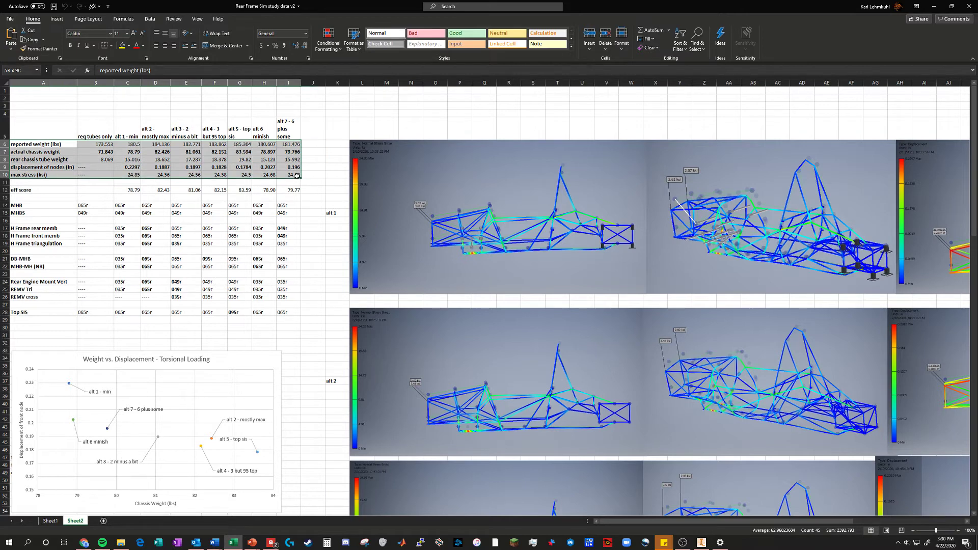
{"action": "left_click_drag", "start_coordinate": [32, 204], "coordinate": [295, 312]}
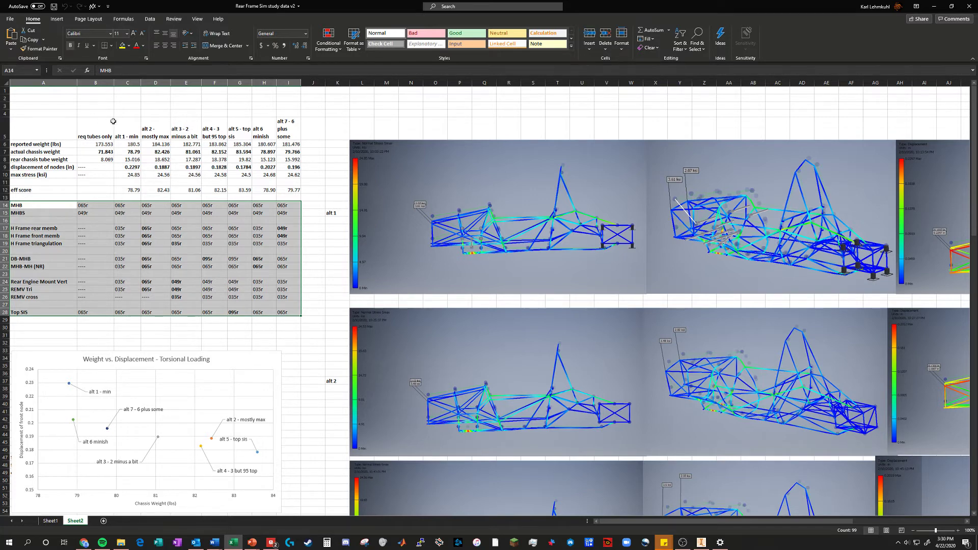
{"action": "left_click", "coordinate": [93, 125]}
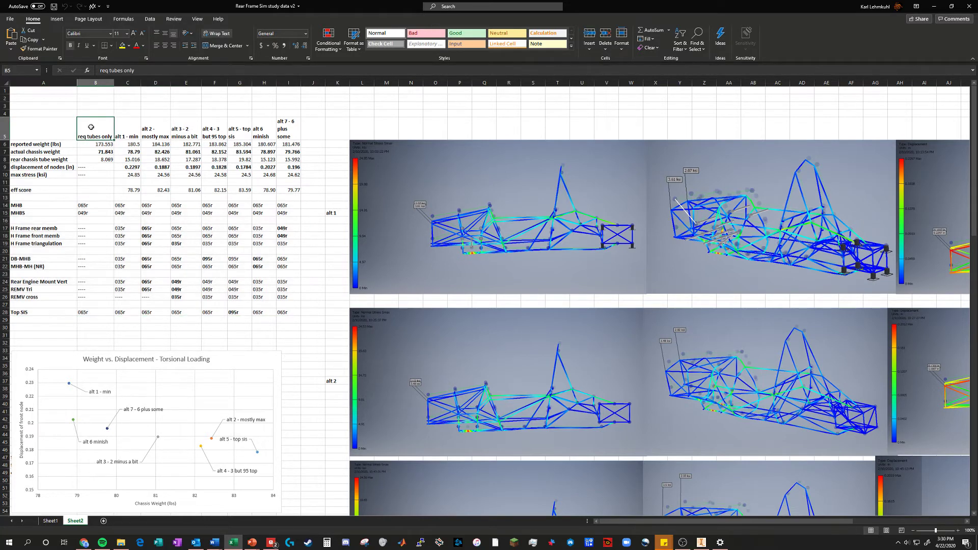
{"action": "left_click_drag", "start_coordinate": [90, 127], "coordinate": [102, 312]}
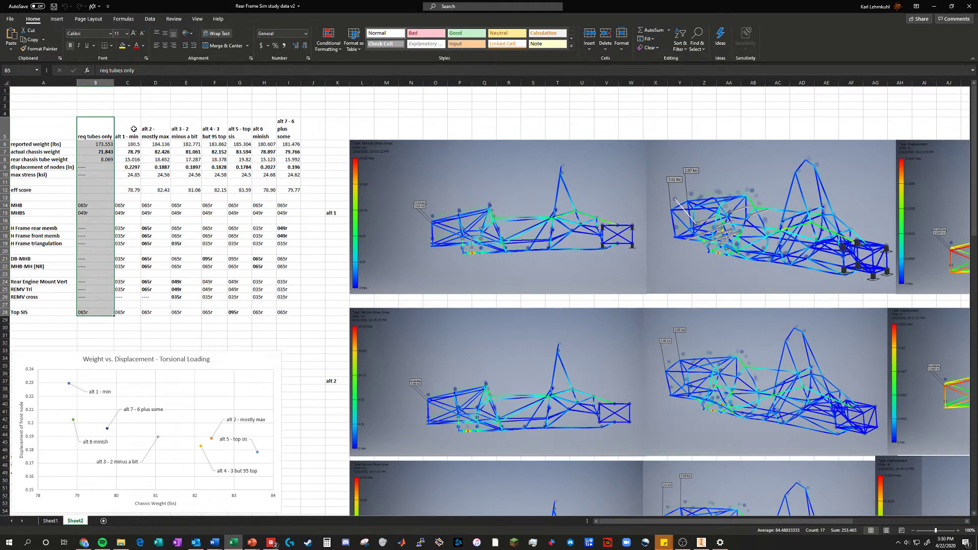
{"action": "left_click_drag", "start_coordinate": [134, 129], "coordinate": [161, 313]}
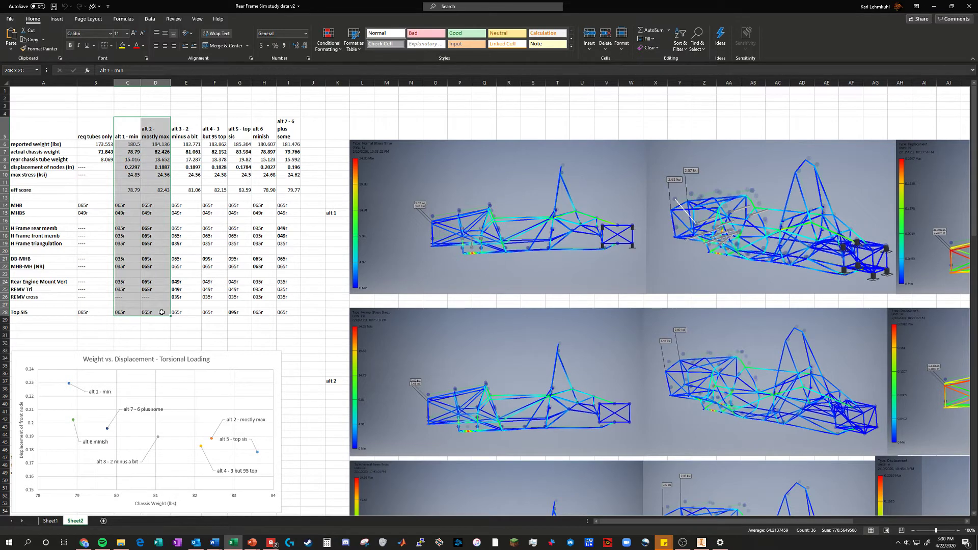
{"action": "mouse_move", "coordinate": [161, 312]}
{"action": "left_mouse_down"}
{"action": "mouse_move", "coordinate": [186, 314]}
{"action": "mouse_move", "coordinate": [169, 312]}
{"action": "left_mouse_up"}
{"action": "left_click_drag", "start_coordinate": [96, 133], "coordinate": [152, 311]}
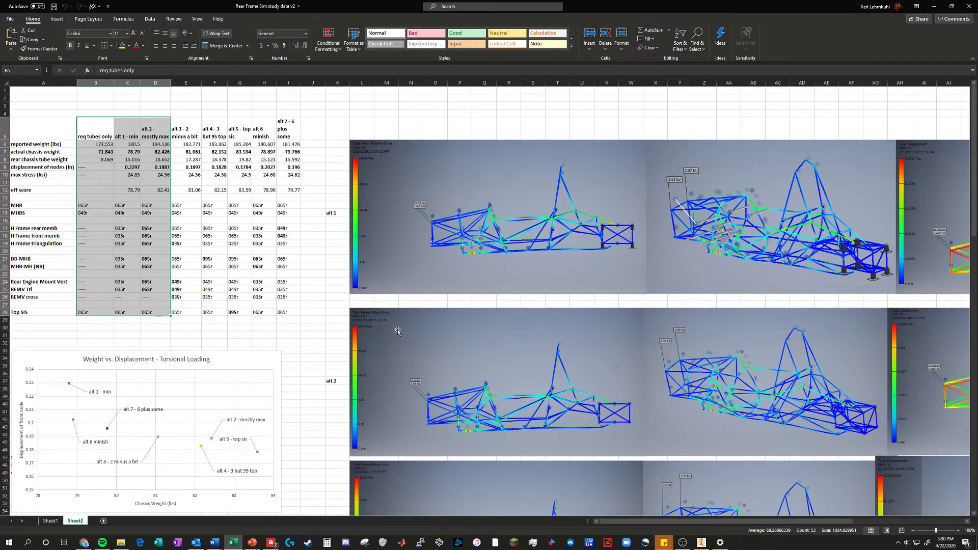
{"action": "scroll", "coordinate": [443, 311], "scroll_direction": "down", "scroll_amount": 3}
{"action": "scroll", "coordinate": [437, 284], "scroll_direction": "up", "scroll_amount": 3}
{"action": "left_click_drag", "start_coordinate": [696, 521], "coordinate": [629, 508]}
{"action": "left_click", "coordinate": [131, 144]}
{"action": "left_click", "coordinate": [158, 152]}
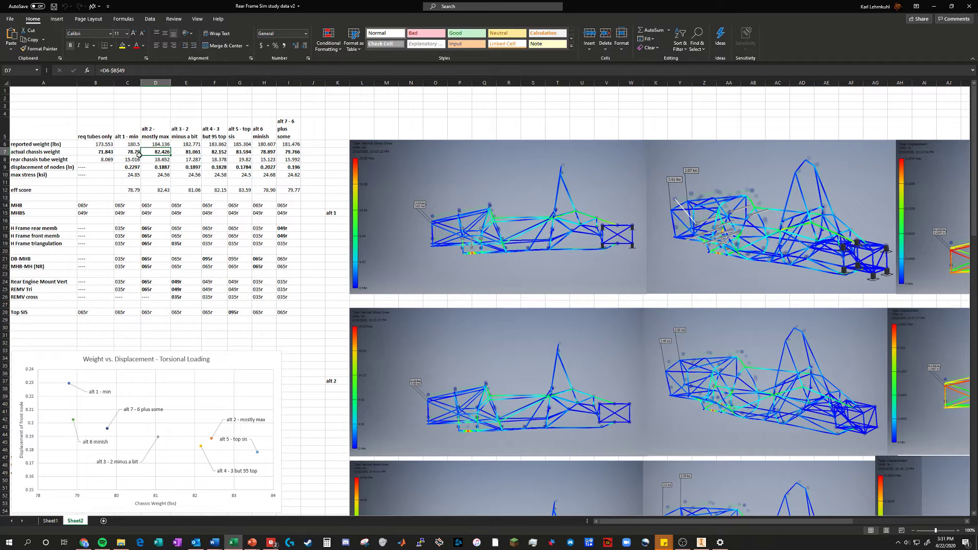
{"action": "left_click", "coordinate": [126, 165]}
{"action": "left_click", "coordinate": [163, 167]}
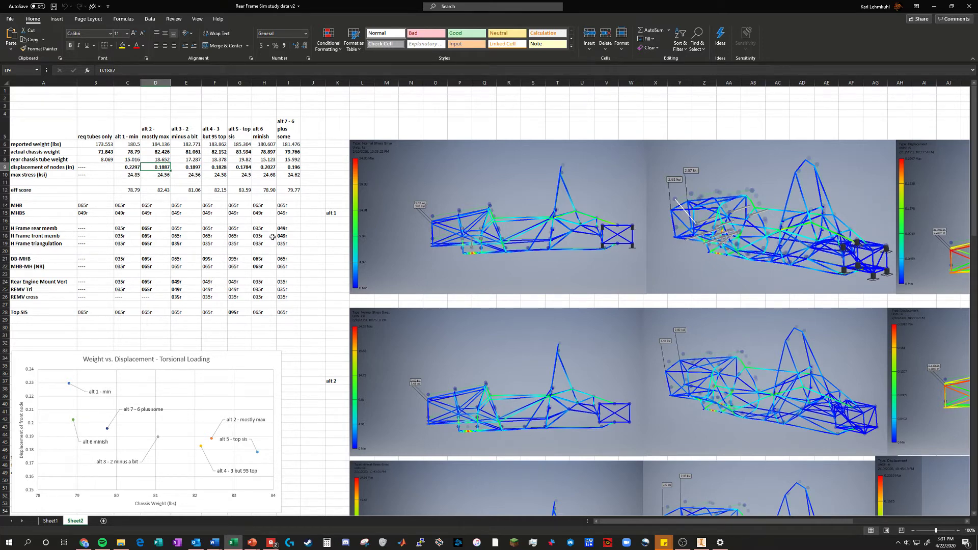
{"action": "left_click_drag", "start_coordinate": [127, 152], "coordinate": [163, 153]}
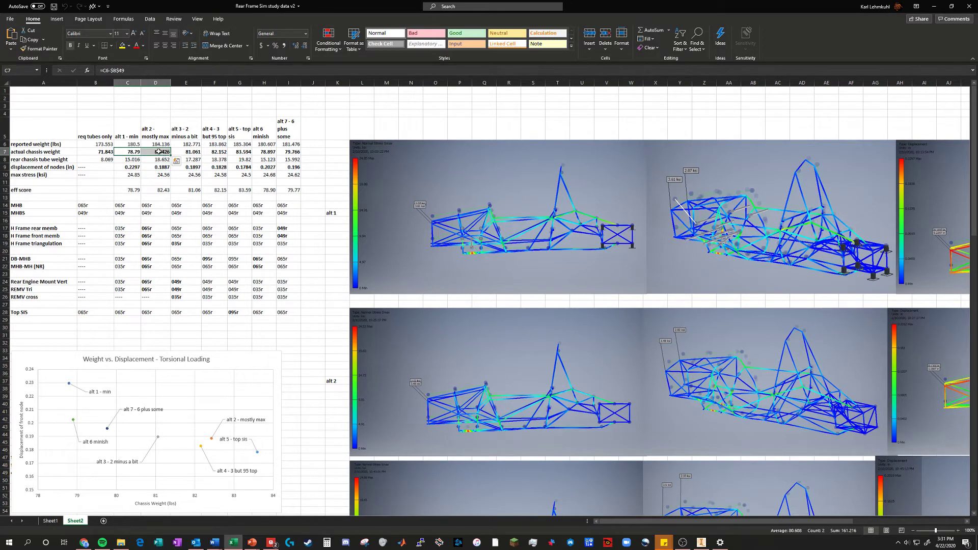
{"action": "left_click", "coordinate": [144, 167]}
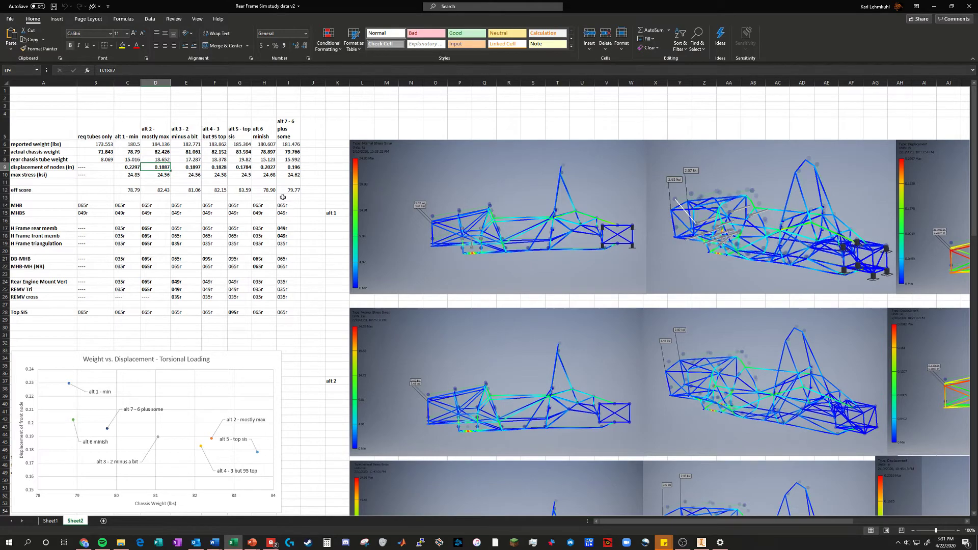
{"action": "scroll", "coordinate": [609, 262], "scroll_direction": "down", "scroll_amount": 7}
{"action": "scroll", "coordinate": [238, 145], "scroll_direction": "up", "scroll_amount": 8}
{"action": "left_click_drag", "start_coordinate": [297, 175], "coordinate": [97, 133]}
{"action": "left_click", "coordinate": [270, 150]}
{"action": "left_click_drag", "start_coordinate": [296, 175], "coordinate": [95, 130]}
{"action": "scroll", "coordinate": [442, 258], "scroll_direction": "down", "scroll_amount": 14}
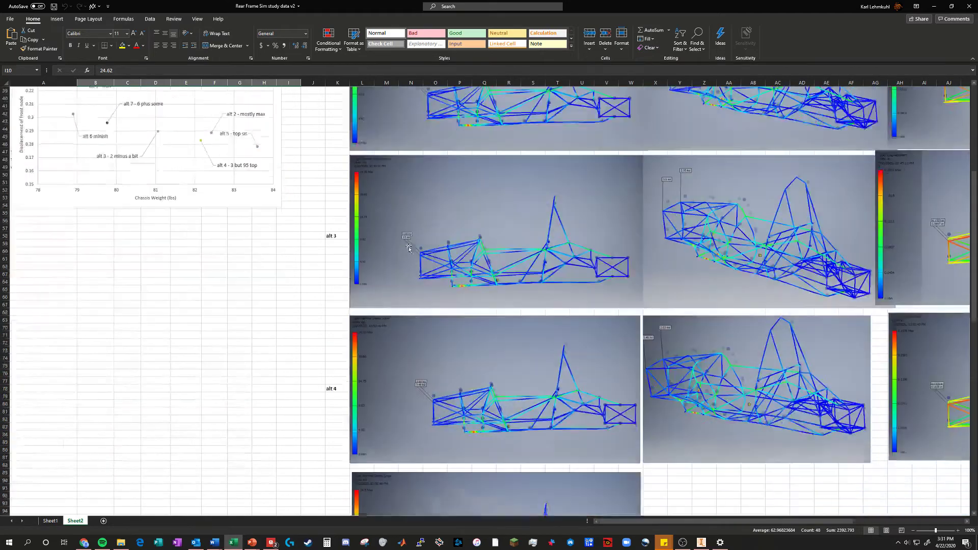
{"action": "scroll", "coordinate": [447, 352], "scroll_direction": "down", "scroll_amount": 1}
{"action": "scroll", "coordinate": [447, 353], "scroll_direction": "down", "scroll_amount": 10}
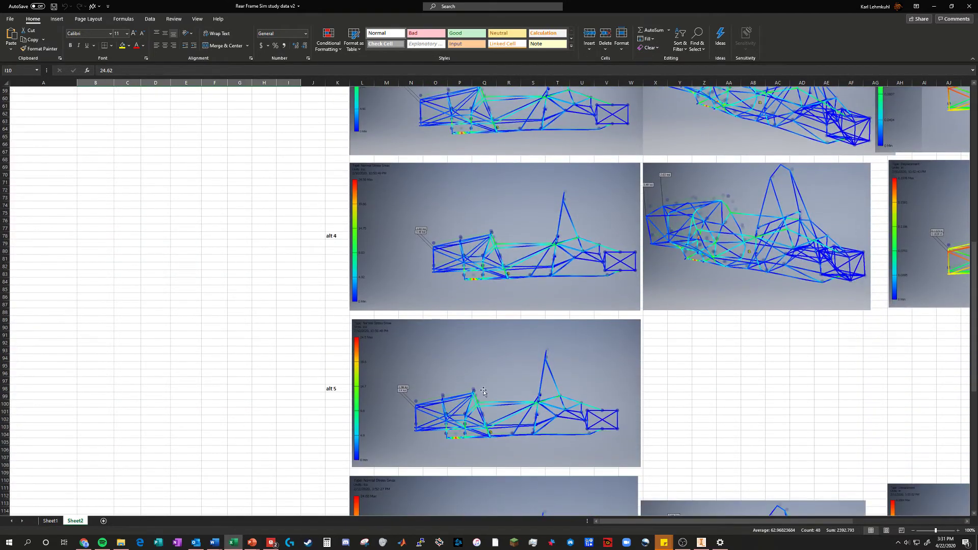
{"action": "scroll", "coordinate": [518, 424], "scroll_direction": "down", "scroll_amount": 1}
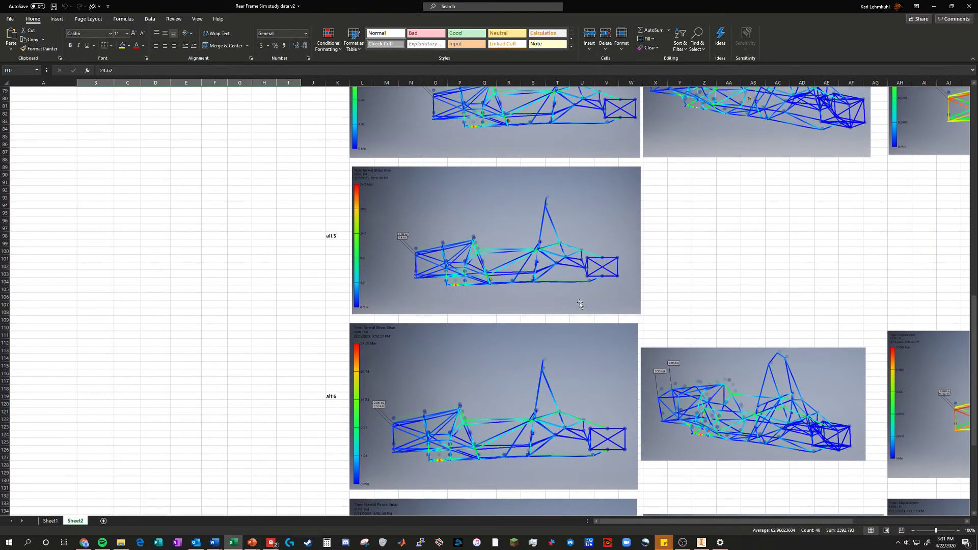
{"action": "scroll", "coordinate": [494, 402], "scroll_direction": "up", "scroll_amount": 20}
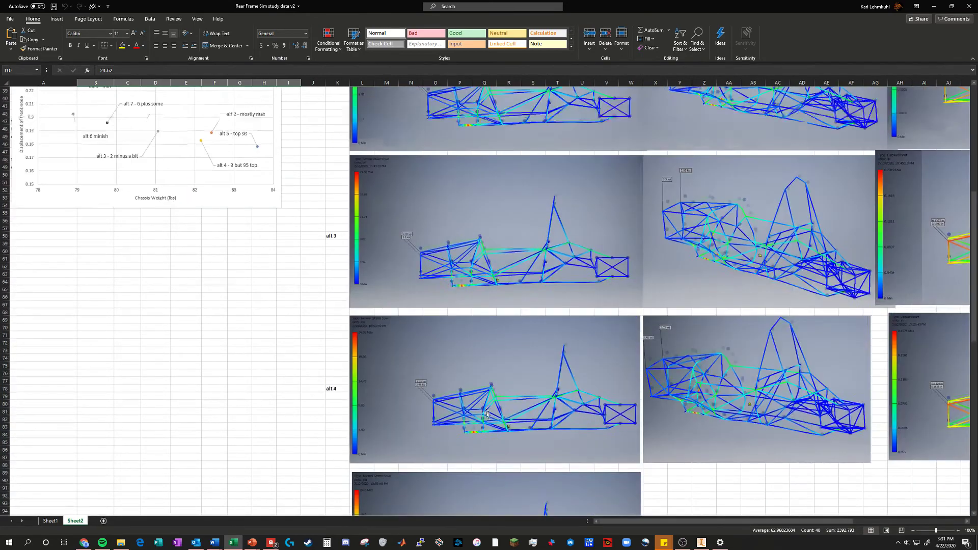
{"action": "scroll", "coordinate": [474, 414], "scroll_direction": "down", "scroll_amount": 17}
{"action": "scroll", "coordinate": [474, 415], "scroll_direction": "up", "scroll_amount": 9}
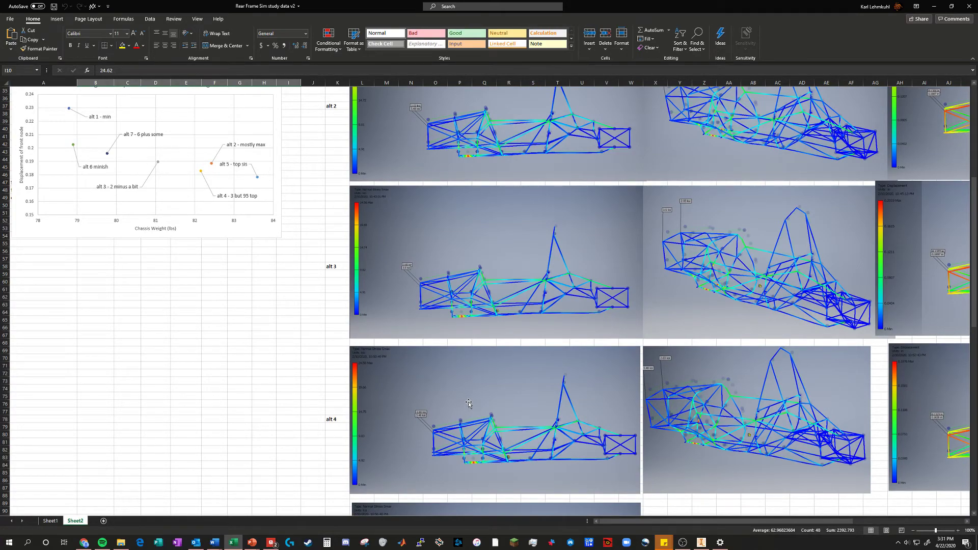
{"action": "scroll", "coordinate": [204, 264], "scroll_direction": "up", "scroll_amount": 11}
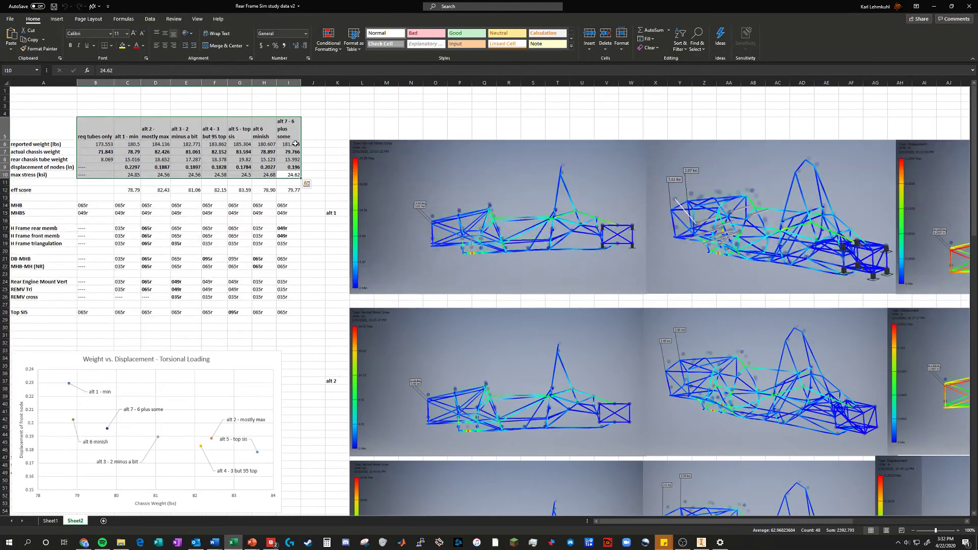
Highlight the summary table B5:I10, then nudge the Weight vs. Displacement chart right and up
{"action": "left_click", "coordinate": [308, 125]}
{"action": "left_click_drag", "start_coordinate": [90, 134], "coordinate": [293, 175]}
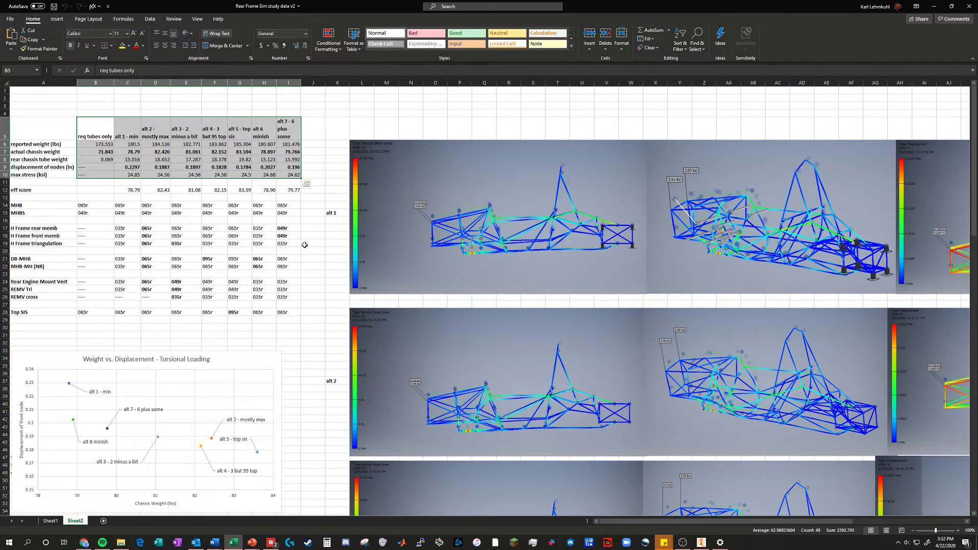
{"action": "left_click", "coordinate": [278, 335]}
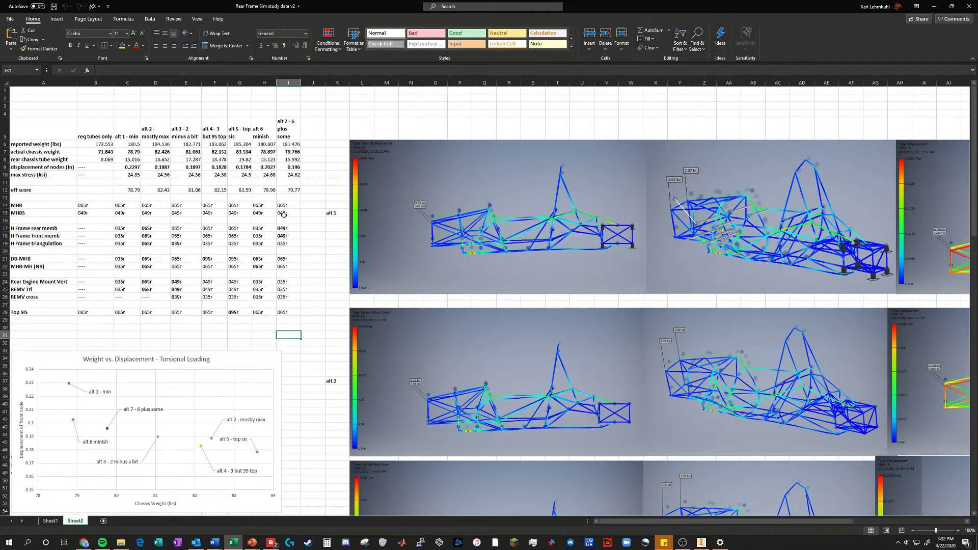
{"action": "scroll", "coordinate": [306, 257], "scroll_direction": "down", "scroll_amount": 5}
{"action": "left_click_drag", "start_coordinate": [224, 241], "coordinate": [258, 226]}
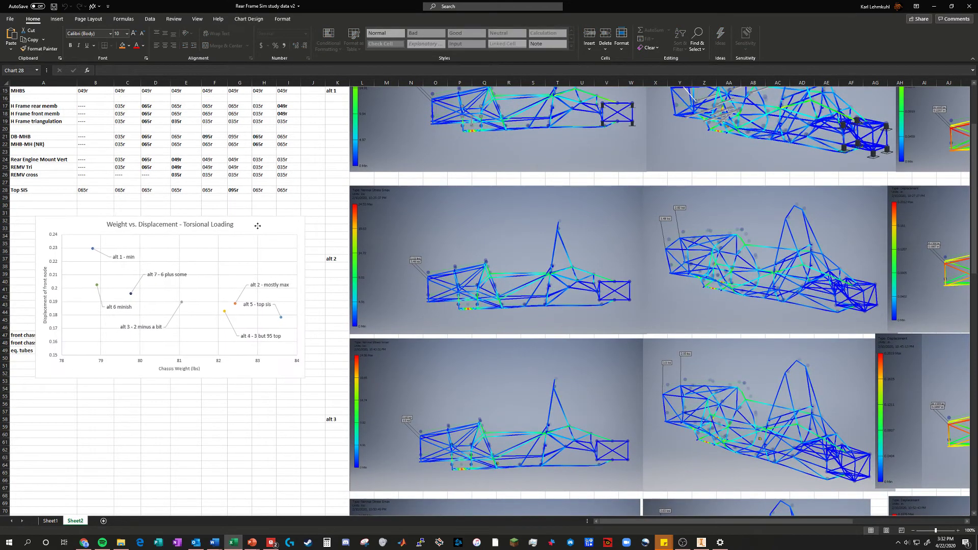
Open the chart filter list showing series alt 1 through alt 7
{"action": "scroll", "coordinate": [257, 324], "scroll_direction": "up", "scroll_amount": 3}
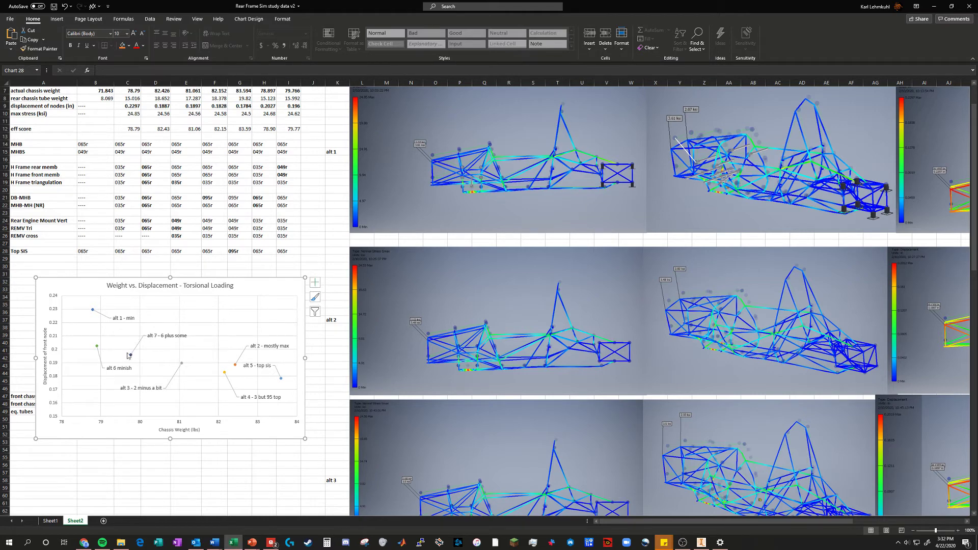
{"action": "left_click", "coordinate": [315, 311]}
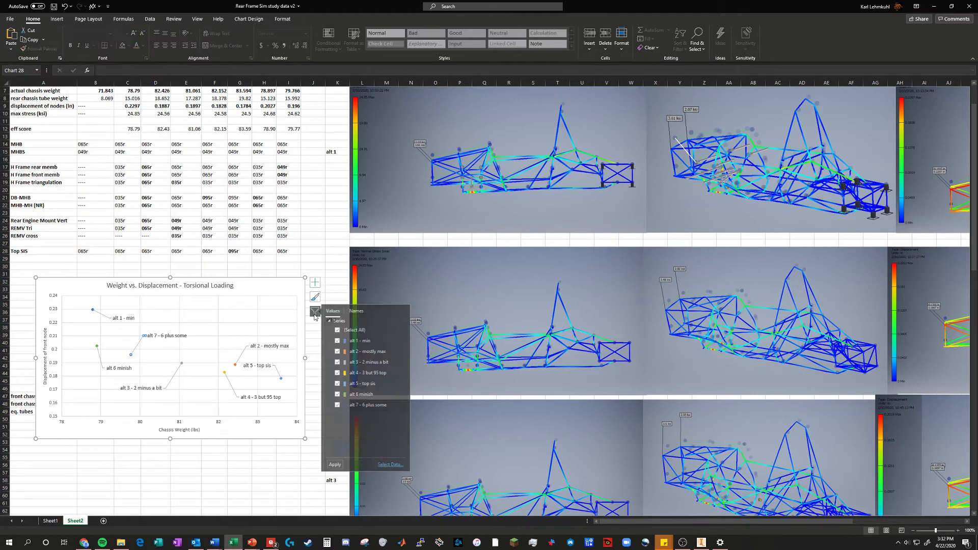
{"action": "left_click", "coordinate": [394, 465]}
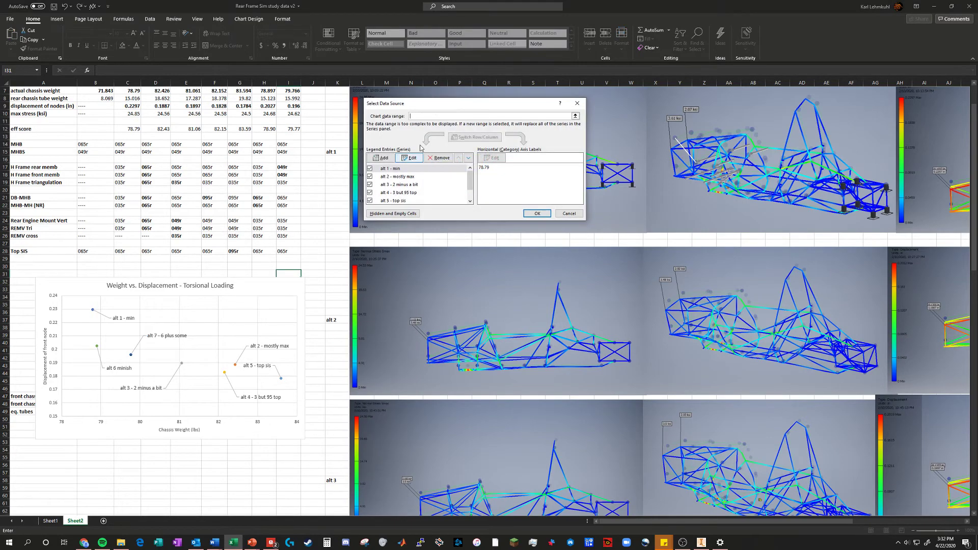
{"action": "left_click_drag", "start_coordinate": [428, 106], "coordinate": [451, 142]}
{"action": "scroll", "coordinate": [444, 130], "scroll_direction": "up", "scroll_amount": 2}
{"action": "left_click", "coordinate": [418, 205]}
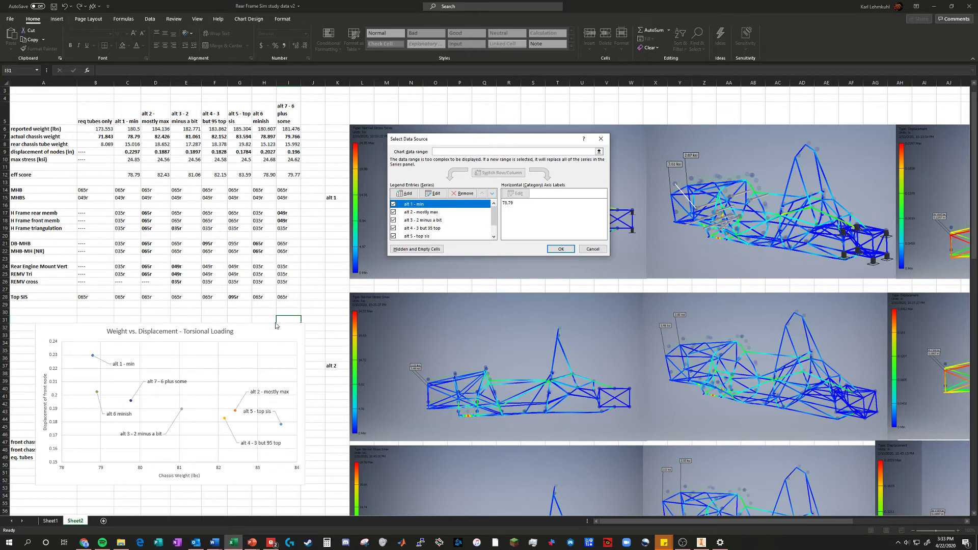
{"action": "left_click", "coordinate": [596, 248]}
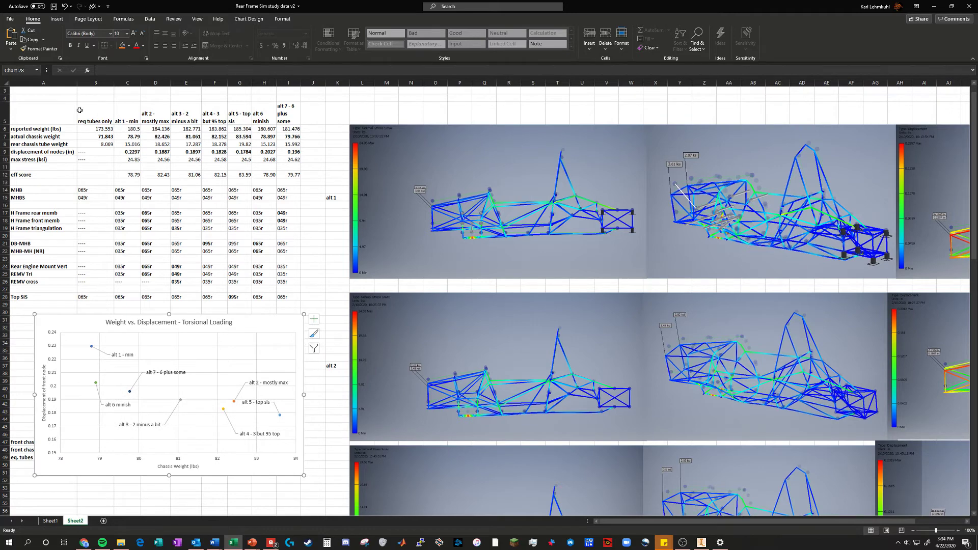
Highlight the summary table B5:I11, deselect at J19, and bring up the PowerPoint windows
{"action": "left_click_drag", "start_coordinate": [80, 109], "coordinate": [294, 168]}
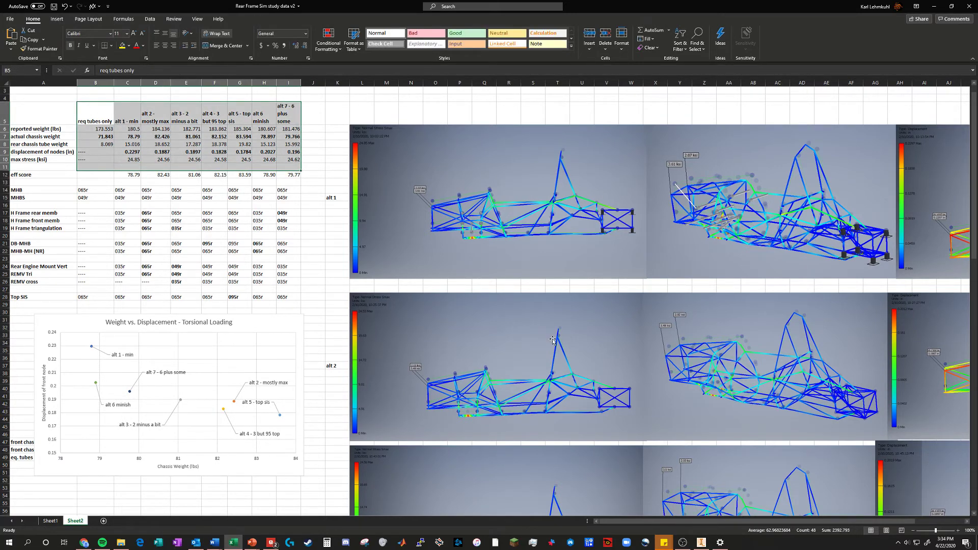
{"action": "left_click", "coordinate": [326, 230]}
{"action": "left_click", "coordinate": [322, 229]}
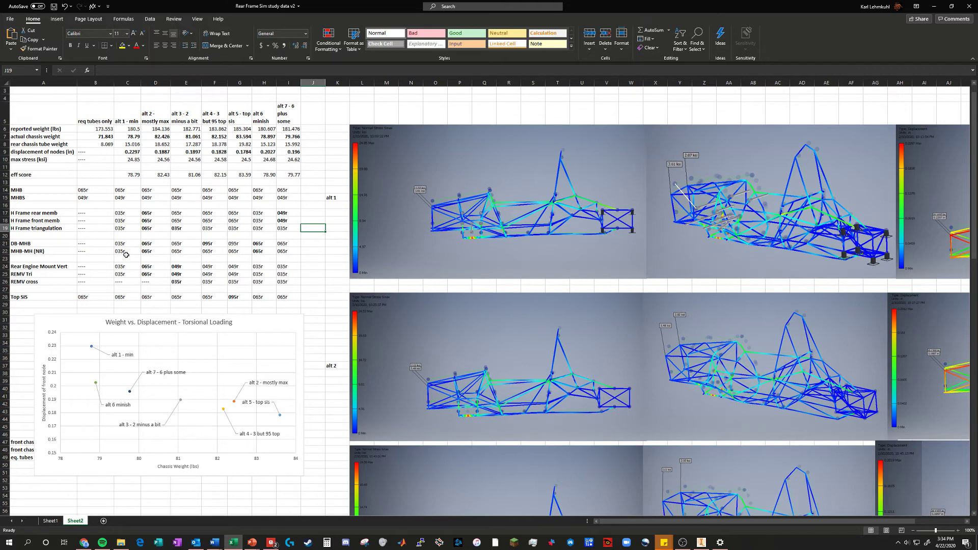
{"action": "left_click", "coordinate": [250, 536]}
Switch to the Front chassis sim screenshots deck and move via the New Method slide to slide 3
{"action": "left_click", "coordinate": [293, 507]}
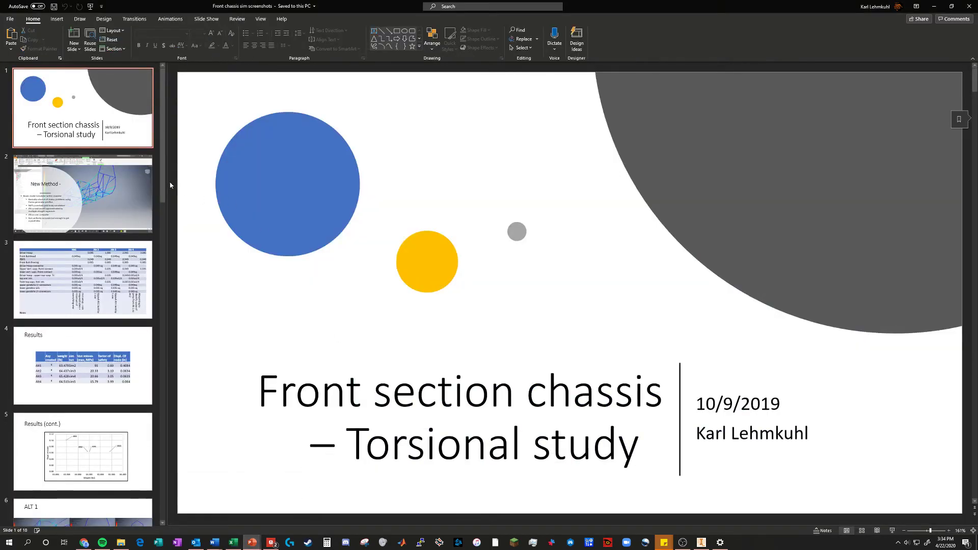
{"action": "left_click", "coordinate": [102, 192]}
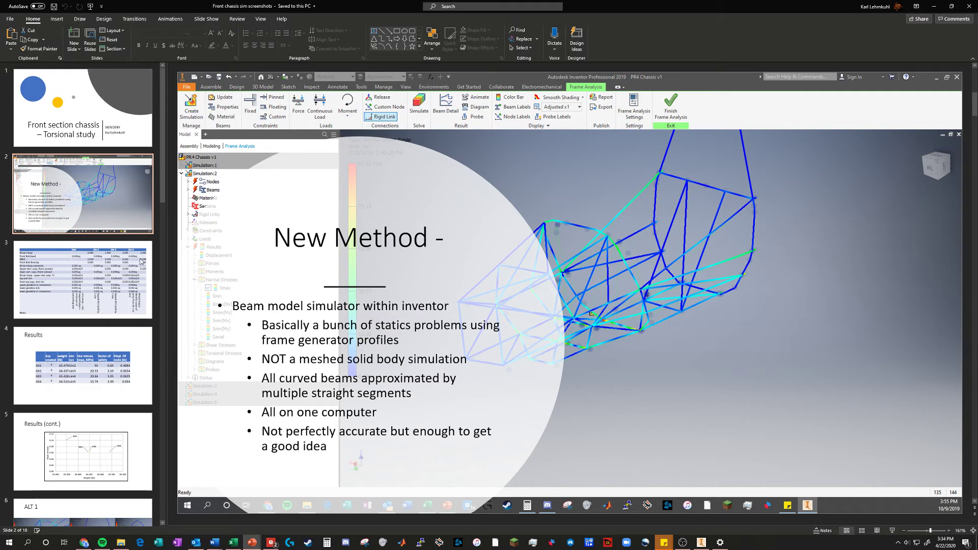
{"action": "left_click", "coordinate": [98, 289]}
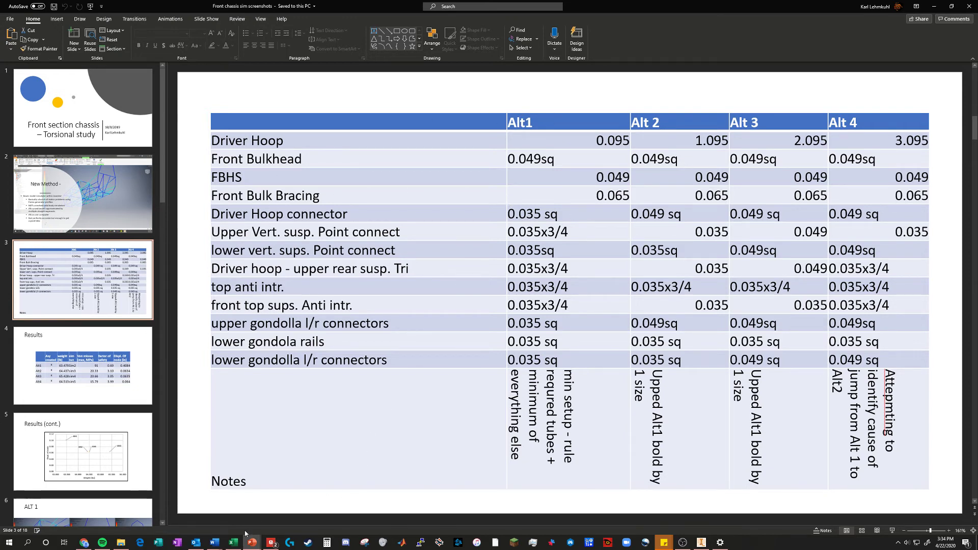
Return to Rear Frame Sim study data v2 and point out the alt 1, alt 2 and alt 3 headings
{"action": "left_click", "coordinate": [234, 542]}
{"action": "left_click", "coordinate": [129, 109]}
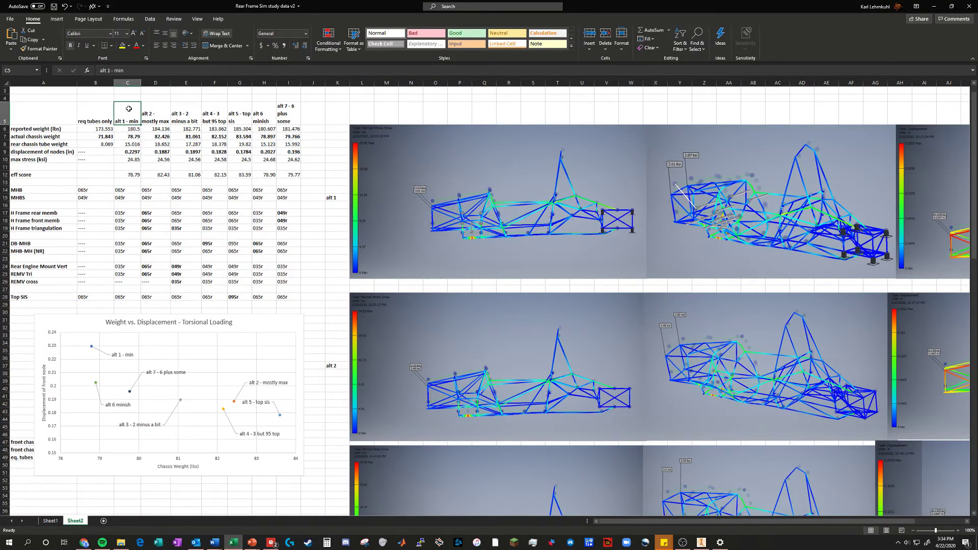
{"action": "double_click", "coordinate": [129, 109]}
{"action": "left_click", "coordinate": [149, 120]}
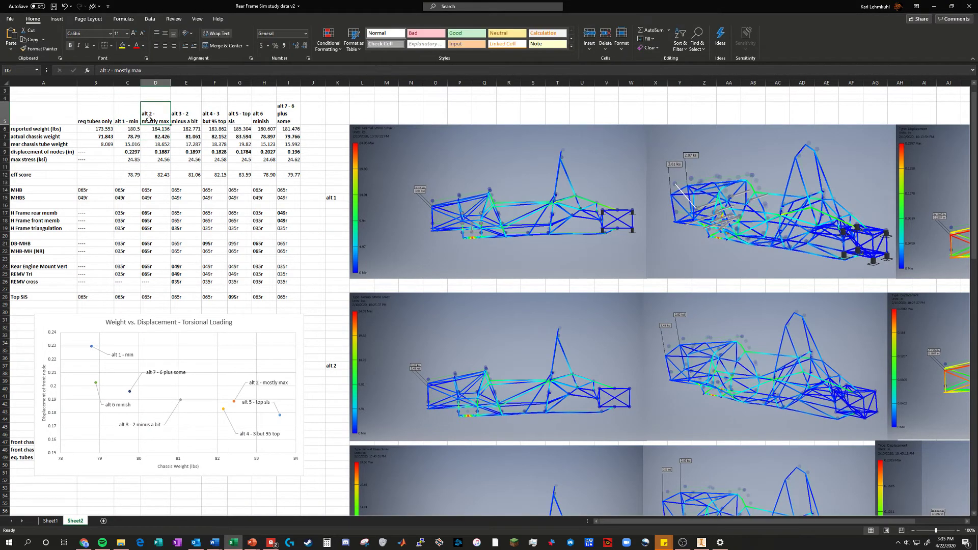
{"action": "left_click", "coordinate": [188, 109]}
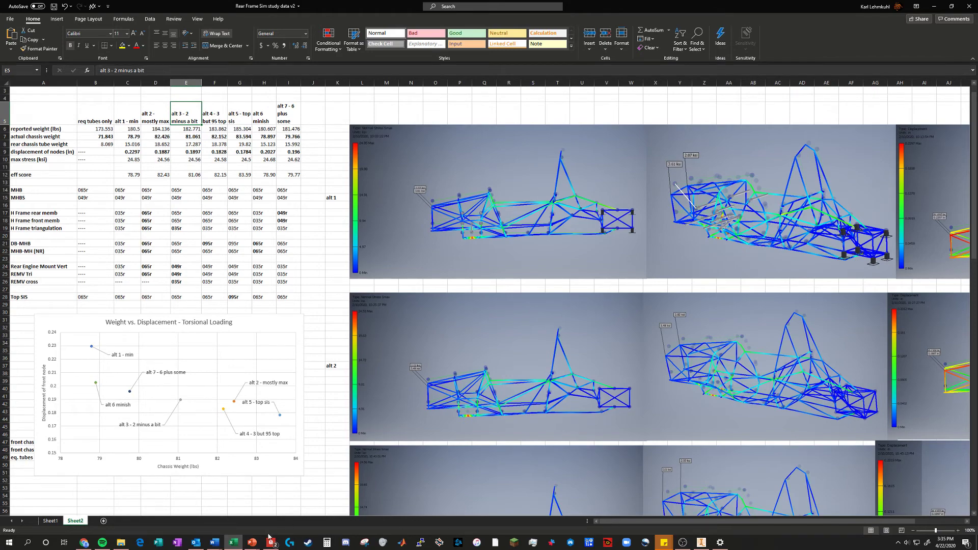
Bring up the front chassis deck and step through the Results, Results (cont.) and ALT 1 slides
{"action": "left_click", "coordinate": [933, 6]}
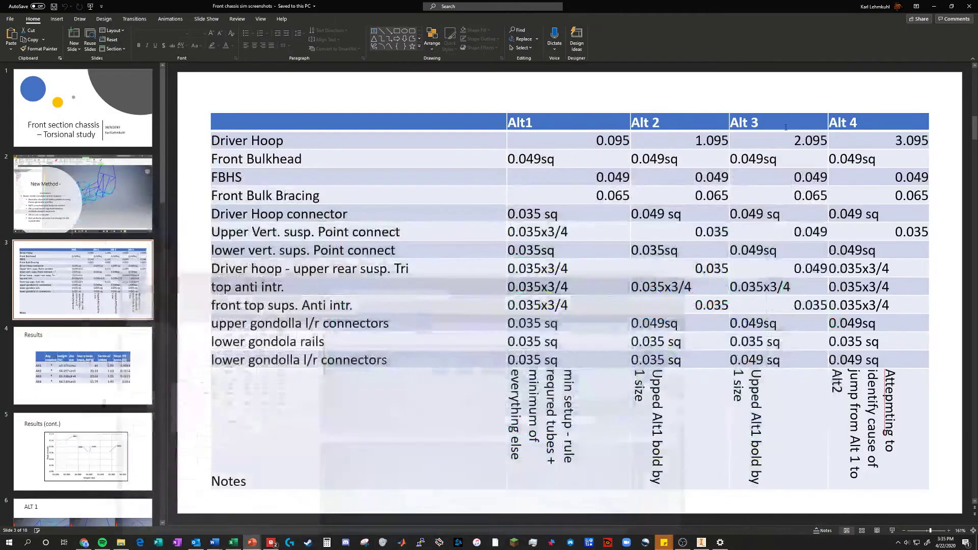
{"action": "left_click", "coordinate": [127, 356]}
{"action": "scroll", "coordinate": [130, 335], "scroll_direction": "down", "scroll_amount": 1}
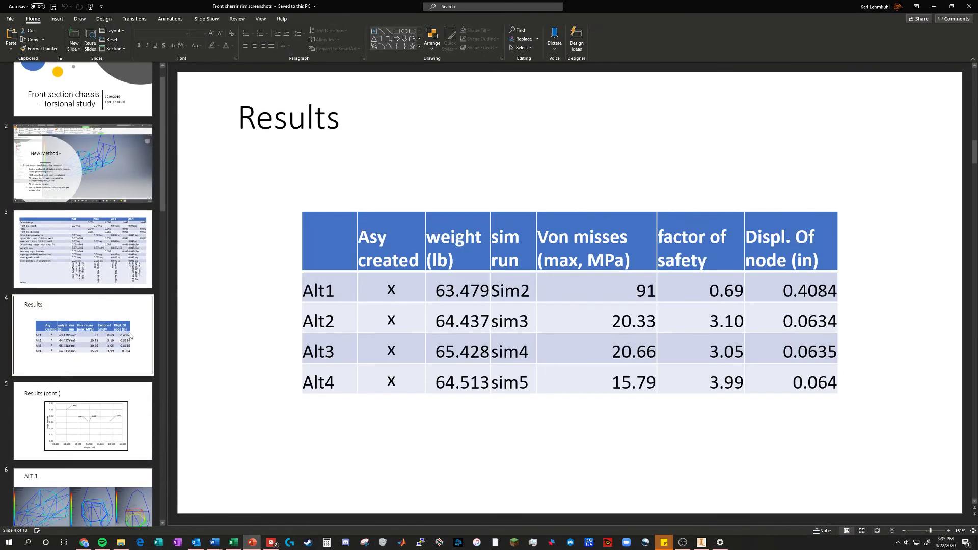
{"action": "scroll", "coordinate": [130, 336], "scroll_direction": "down", "scroll_amount": 1}
{"action": "left_click", "coordinate": [79, 349]}
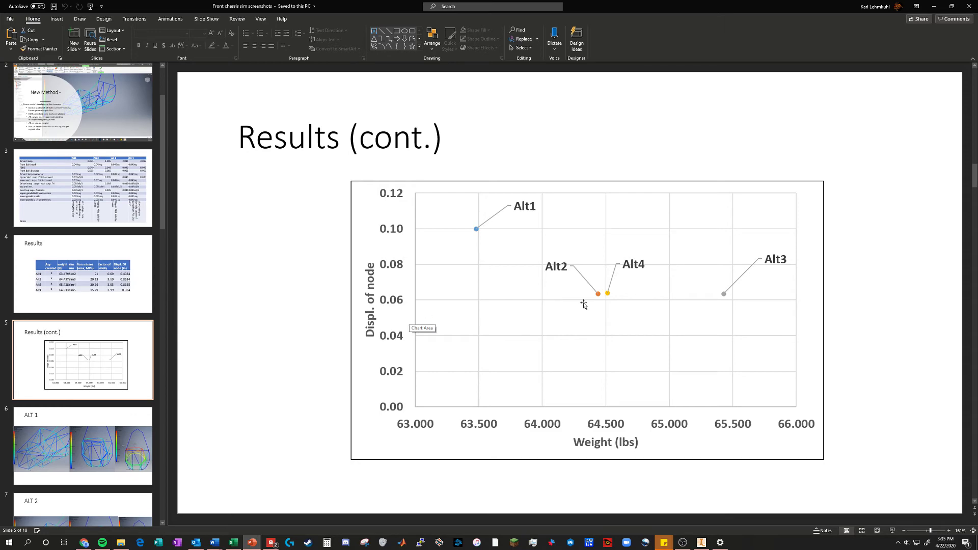
{"action": "scroll", "coordinate": [129, 304], "scroll_direction": "down", "scroll_amount": 3}
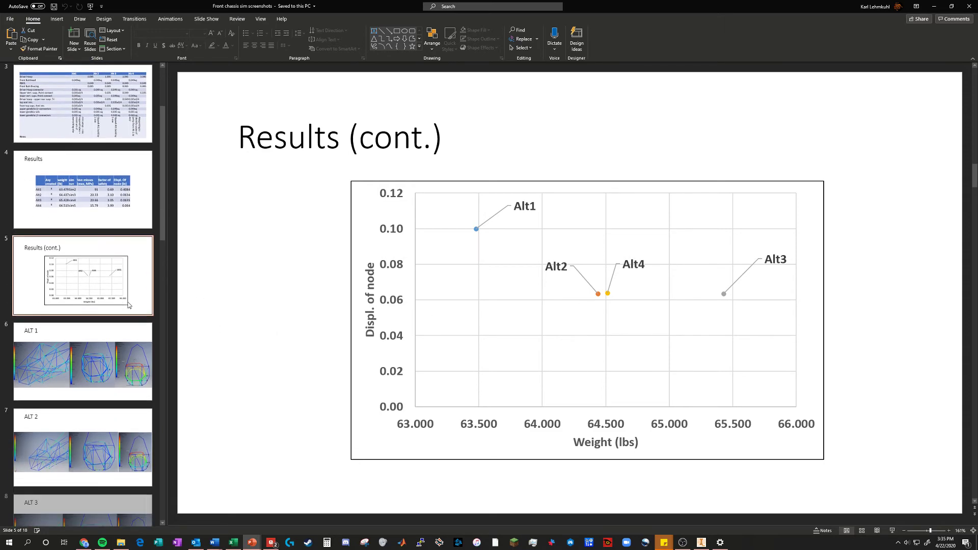
{"action": "left_click", "coordinate": [79, 332]}
Flip between the ALT 2 slide and the Results (cont.) chart slide
{"action": "scroll", "coordinate": [79, 383], "scroll_direction": "down", "scroll_amount": 1}
{"action": "left_click", "coordinate": [80, 384]}
{"action": "scroll", "coordinate": [81, 387], "scroll_direction": "down", "scroll_amount": 3}
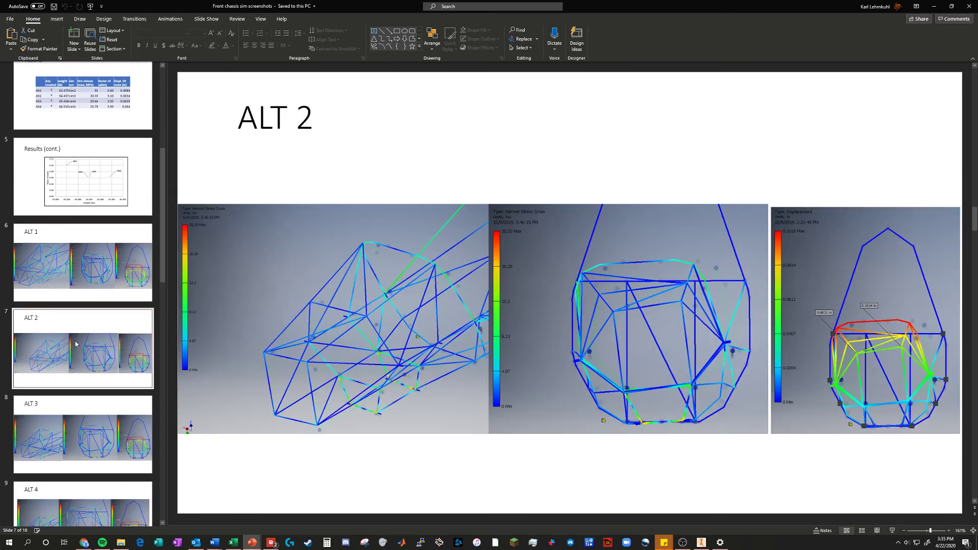
{"action": "key", "text": "Up"}
{"action": "key", "text": "Up"}
{"action": "key", "text": "Up"}
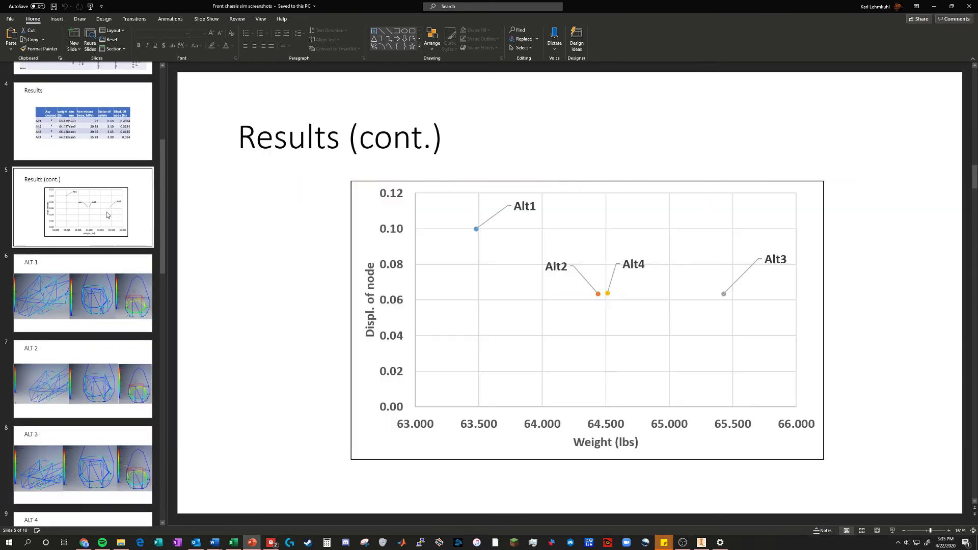
{"action": "key", "text": "Down"}
{"action": "key", "text": "Down"}
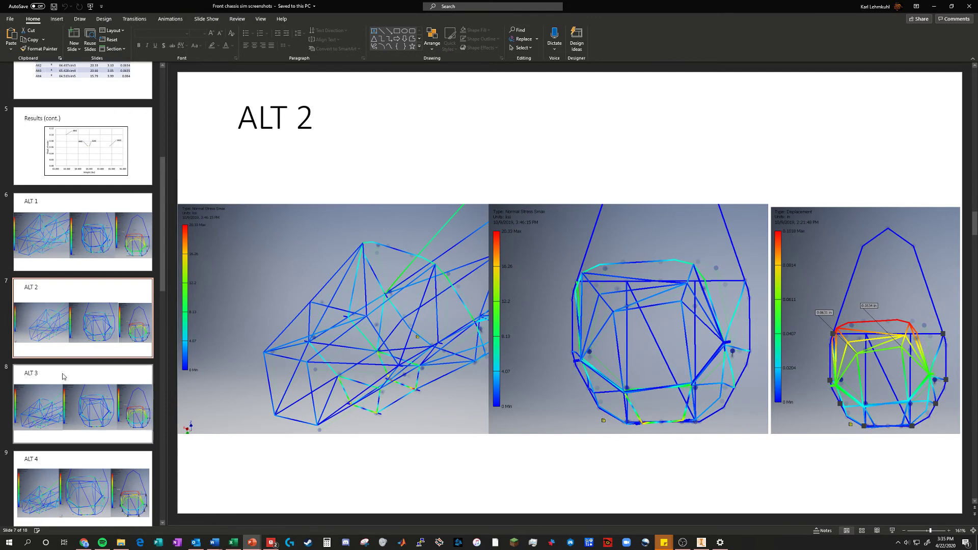
{"action": "scroll", "coordinate": [67, 374], "scroll_direction": "up", "scroll_amount": 5}
{"action": "scroll", "coordinate": [97, 351], "scroll_direction": "down", "scroll_amount": 3}
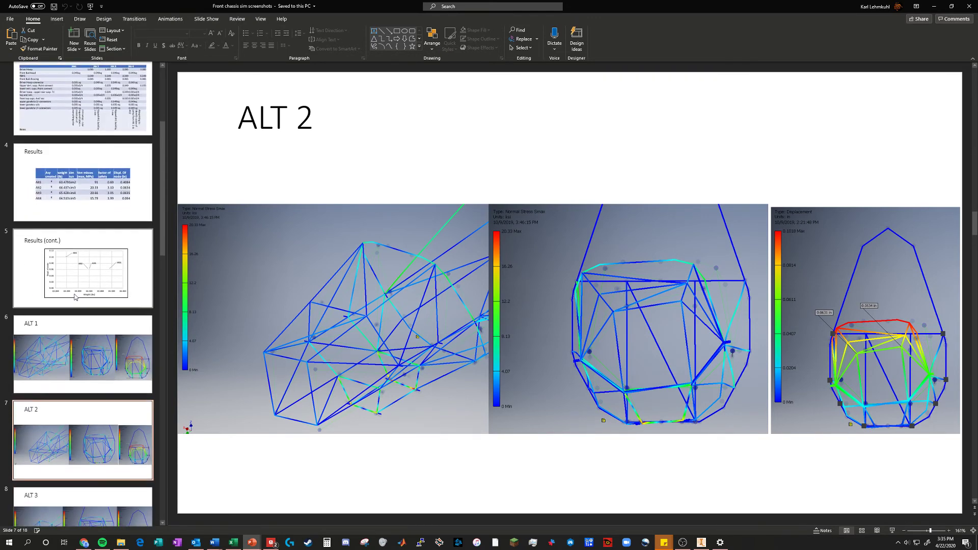
Cycle through Results (cont.), ALT 1 and ALT 2, ending back on the Results (cont.) chart
{"action": "left_click", "coordinate": [143, 300]}
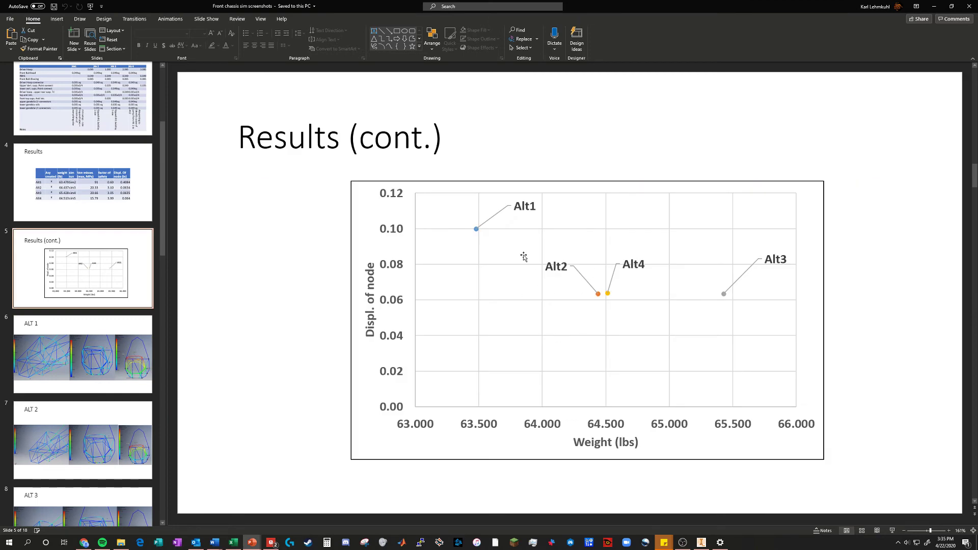
{"action": "left_click", "coordinate": [55, 370]}
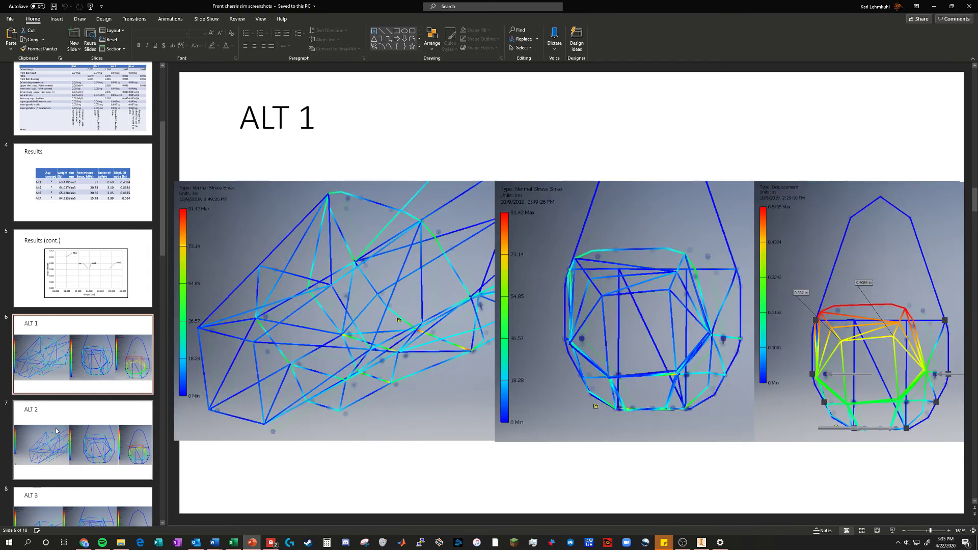
{"action": "key", "text": "Down"}
{"action": "scroll", "coordinate": [55, 369], "scroll_direction": "down", "scroll_amount": 2}
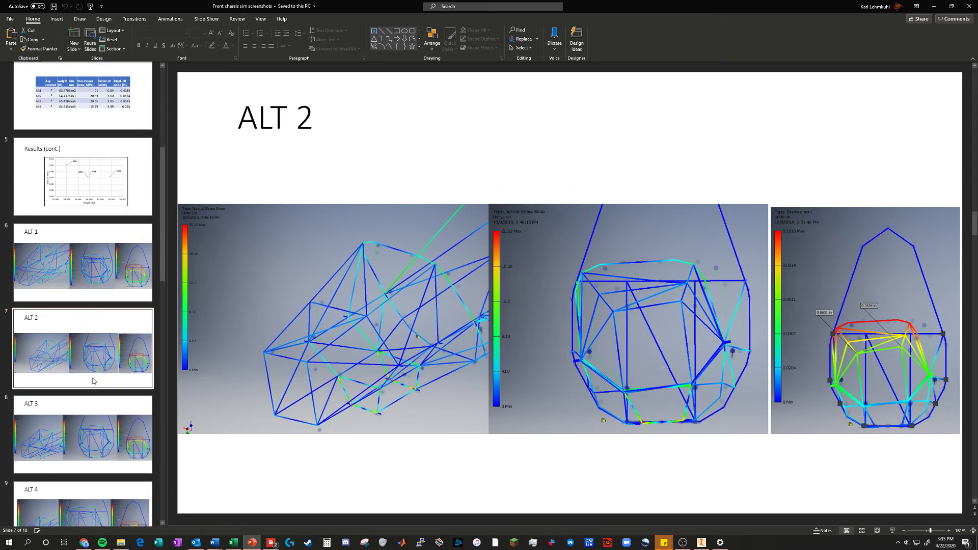
{"action": "left_click", "coordinate": [93, 390]}
{"action": "left_click", "coordinate": [82, 299]}
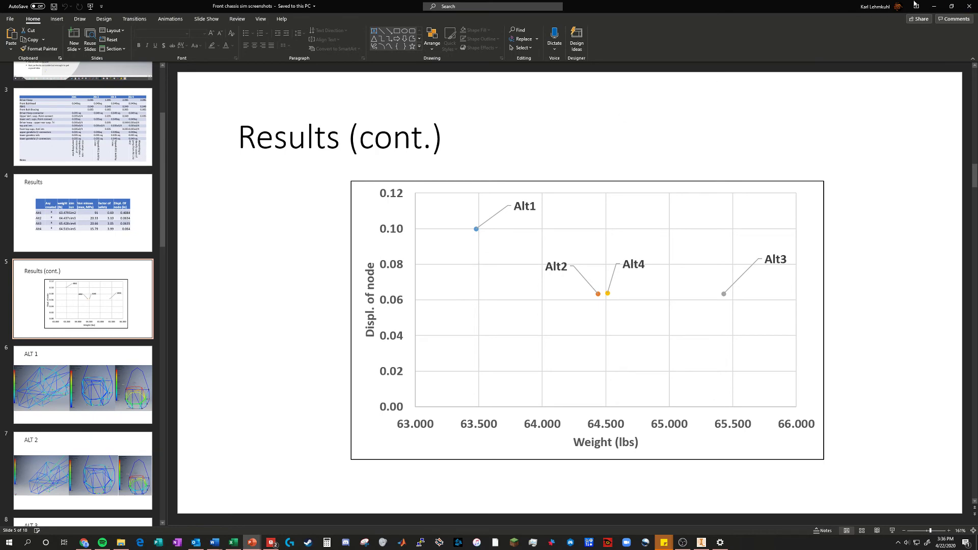
Minimize the PowerPoint deck and the Front Frame ANSYS Study folder window
{"action": "left_click", "coordinate": [934, 6]}
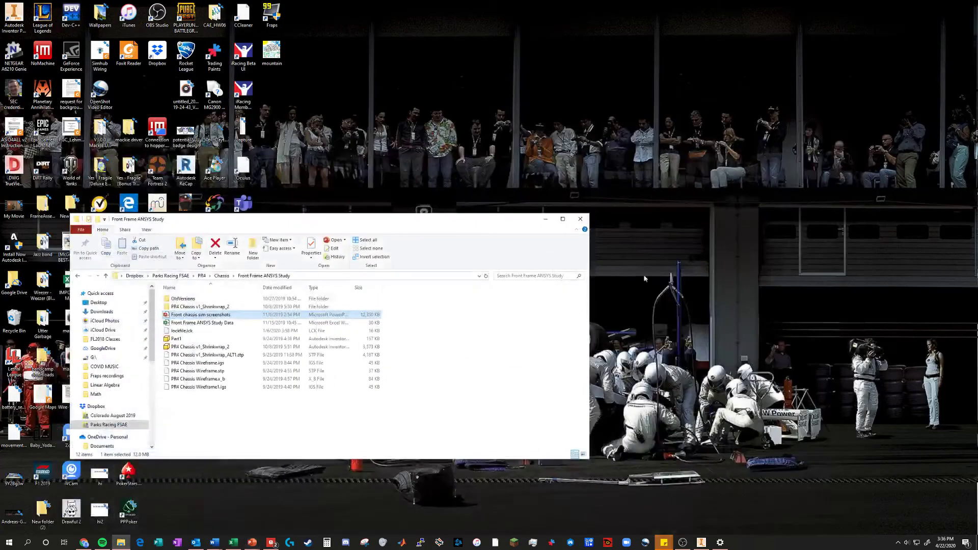
{"action": "left_click", "coordinate": [544, 218]}
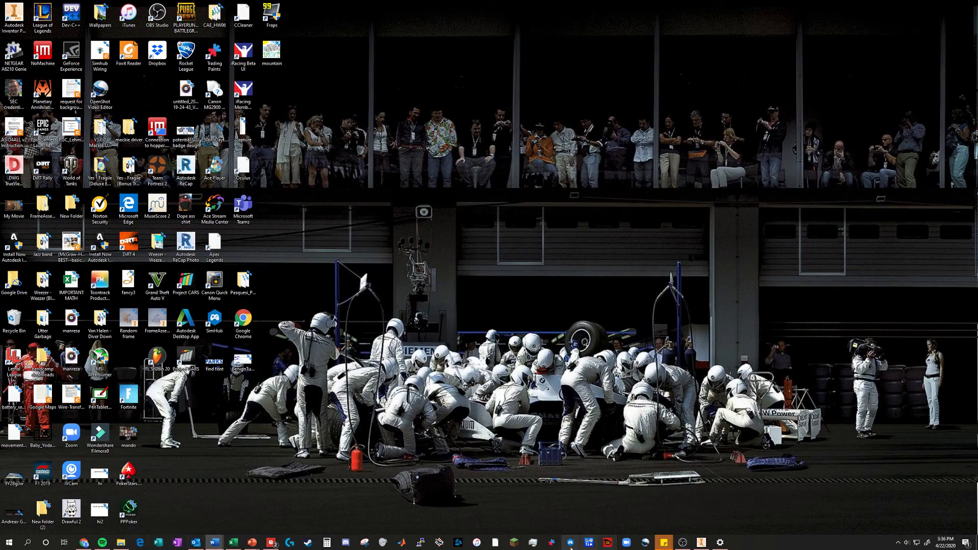
Bring back Rear Frame Sim study data v2 and scroll through Sheet2's alt simulation screenshots
{"action": "left_click", "coordinate": [232, 543]}
{"action": "scroll", "coordinate": [198, 423], "scroll_direction": "up", "scroll_amount": 1}
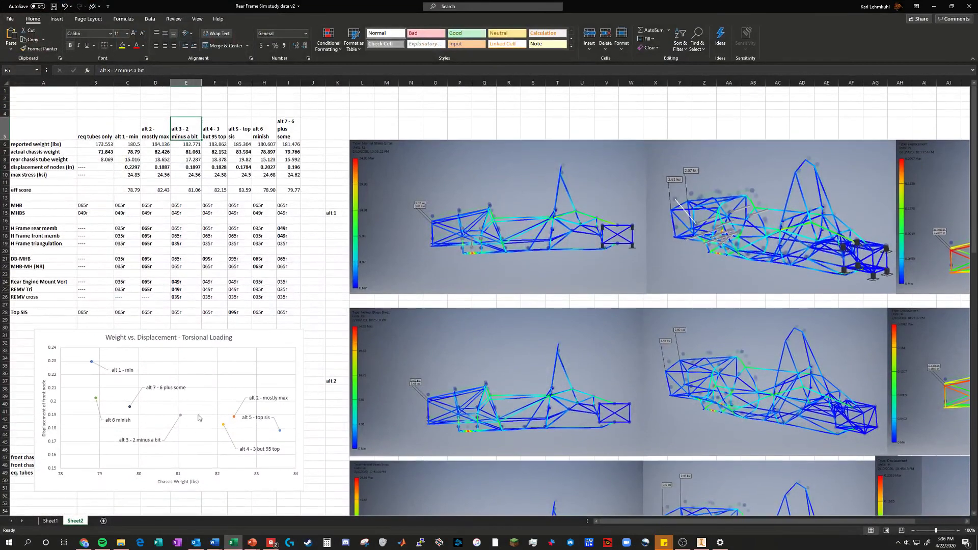
{"action": "scroll", "coordinate": [199, 418], "scroll_direction": "down", "scroll_amount": 2}
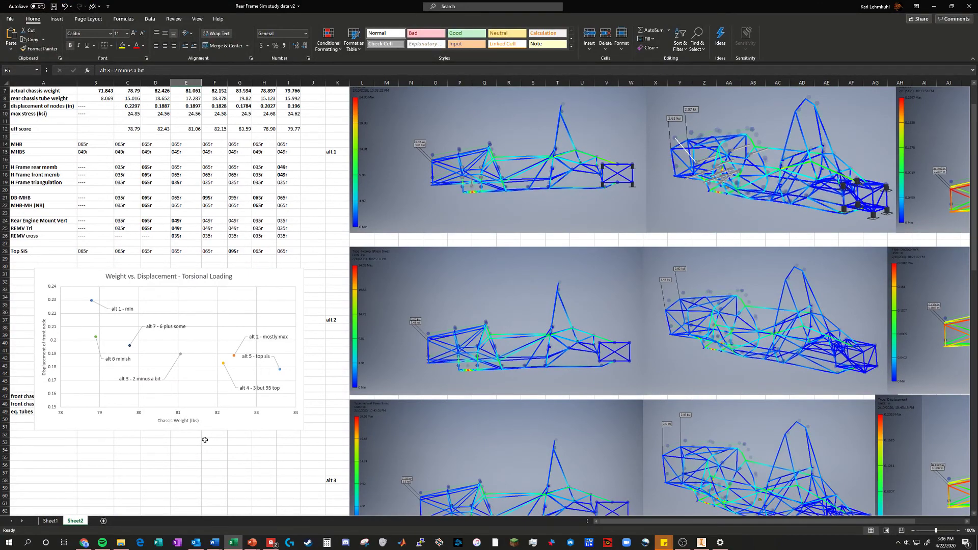
{"action": "scroll", "coordinate": [205, 440], "scroll_direction": "down", "scroll_amount": 3, "text": "ctrl"}
{"action": "scroll", "coordinate": [165, 411], "scroll_direction": "down", "scroll_amount": 3}
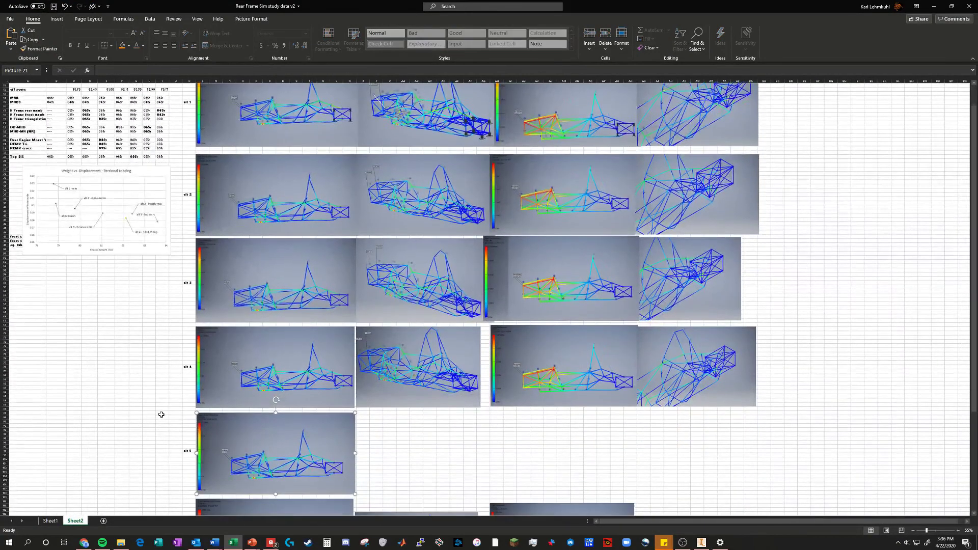
{"action": "scroll", "coordinate": [164, 405], "scroll_direction": "down", "scroll_amount": 8}
{"action": "scroll", "coordinate": [165, 403], "scroll_direction": "up", "scroll_amount": 20}
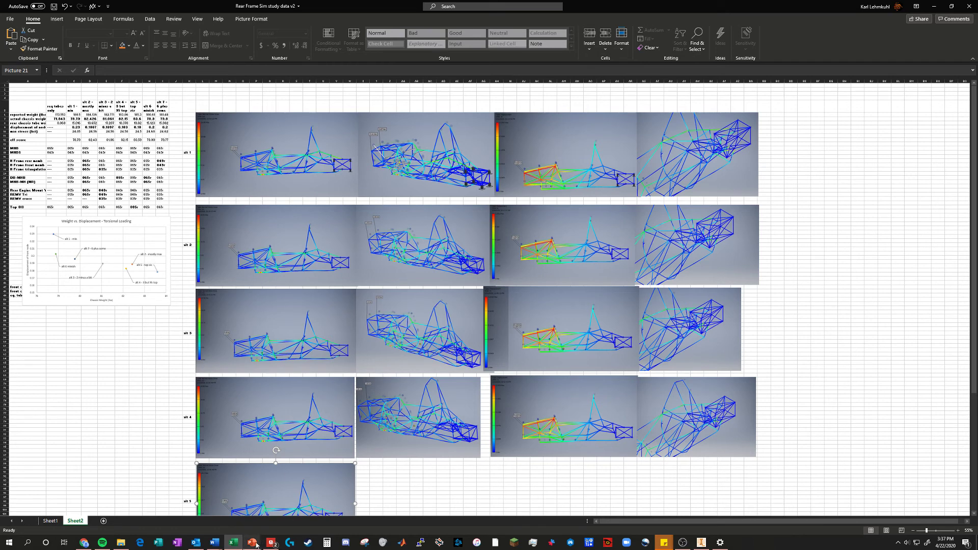
{"action": "mouse_move", "coordinate": [252, 542]}
Scroll Sheet2 back to column A and highlight results C6:I12, then tube sizes C14:I28, C14:D28, E14:F28
{"action": "scroll", "coordinate": [104, 167], "scroll_direction": "up", "scroll_amount": 3, "text": "ctrl"}
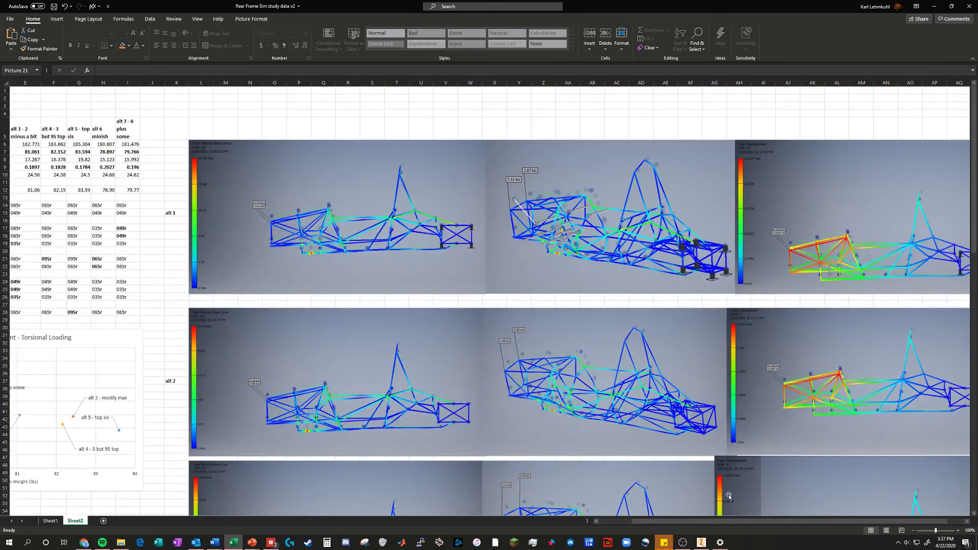
{"action": "left_click_drag", "start_coordinate": [695, 521], "coordinate": [660, 521]}
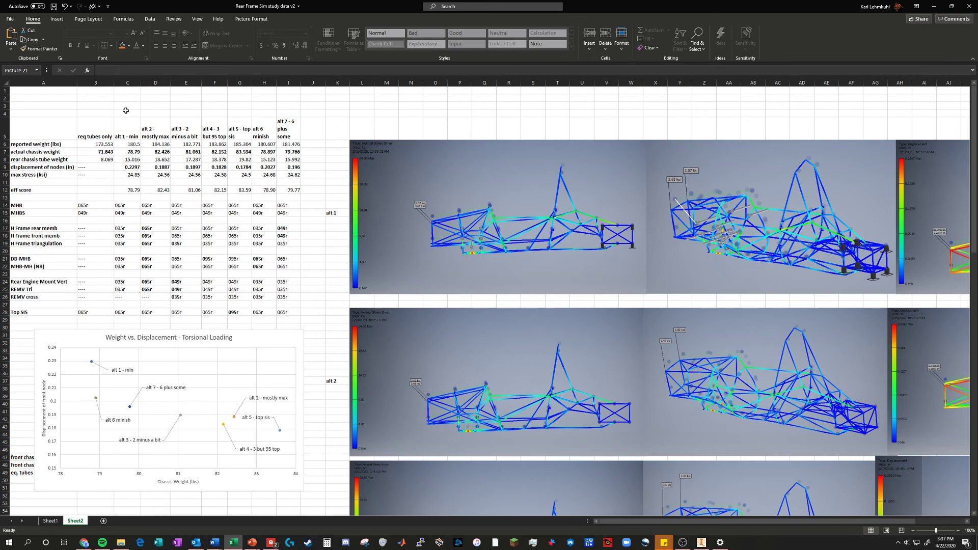
{"action": "left_click_drag", "start_coordinate": [118, 144], "coordinate": [296, 191]}
{"action": "left_click_drag", "start_coordinate": [127, 206], "coordinate": [305, 328]}
{"action": "left_click_drag", "start_coordinate": [127, 206], "coordinate": [161, 310]}
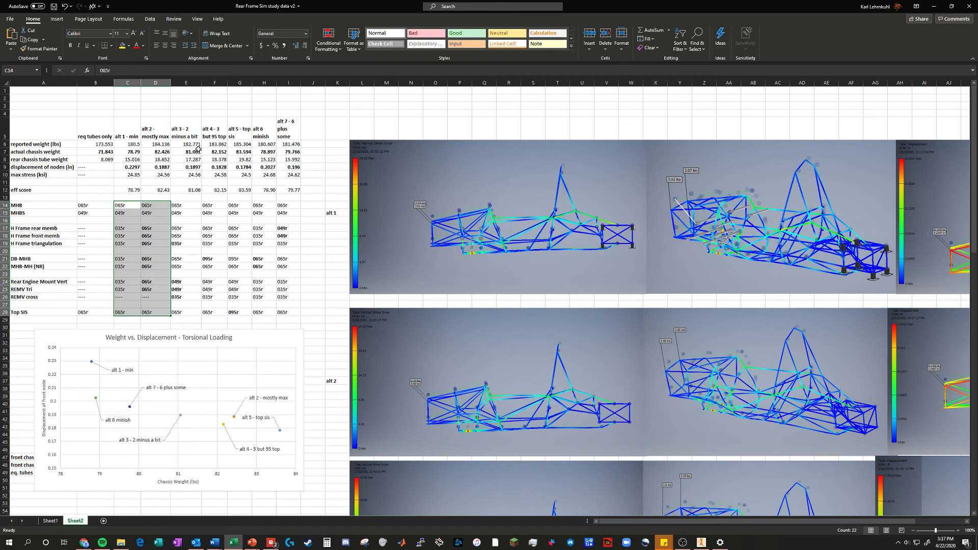
{"action": "left_click_drag", "start_coordinate": [192, 206], "coordinate": [214, 312]}
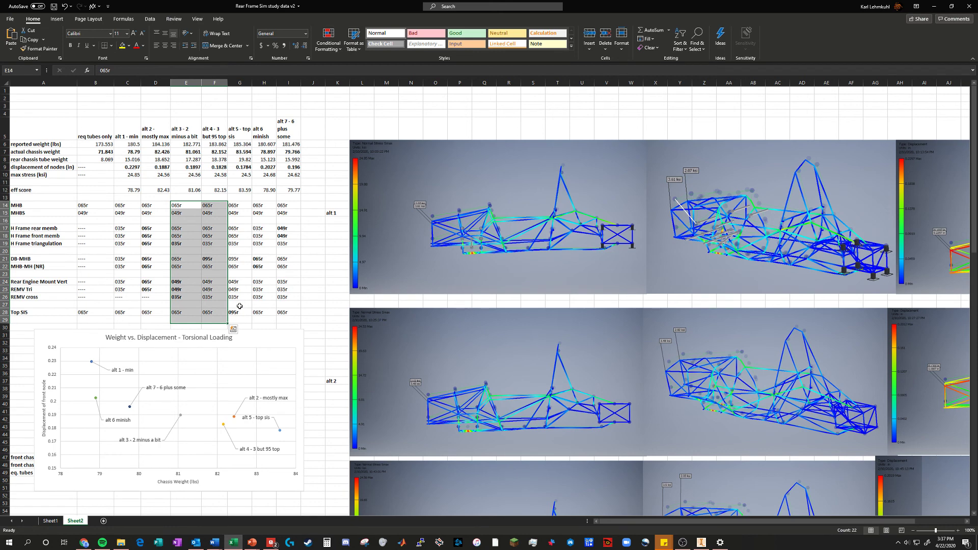
{"action": "key", "text": "Escape"}
{"action": "left_click", "coordinate": [305, 259]}
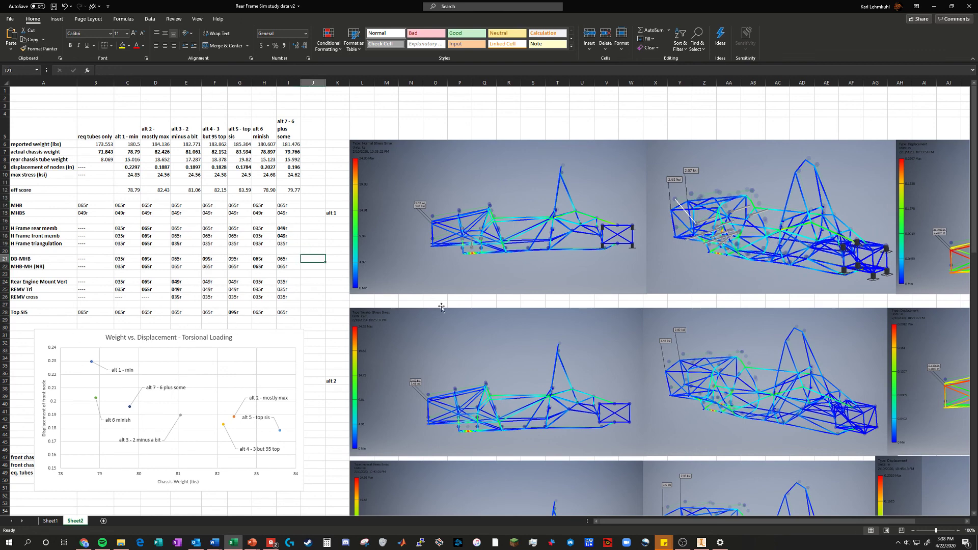